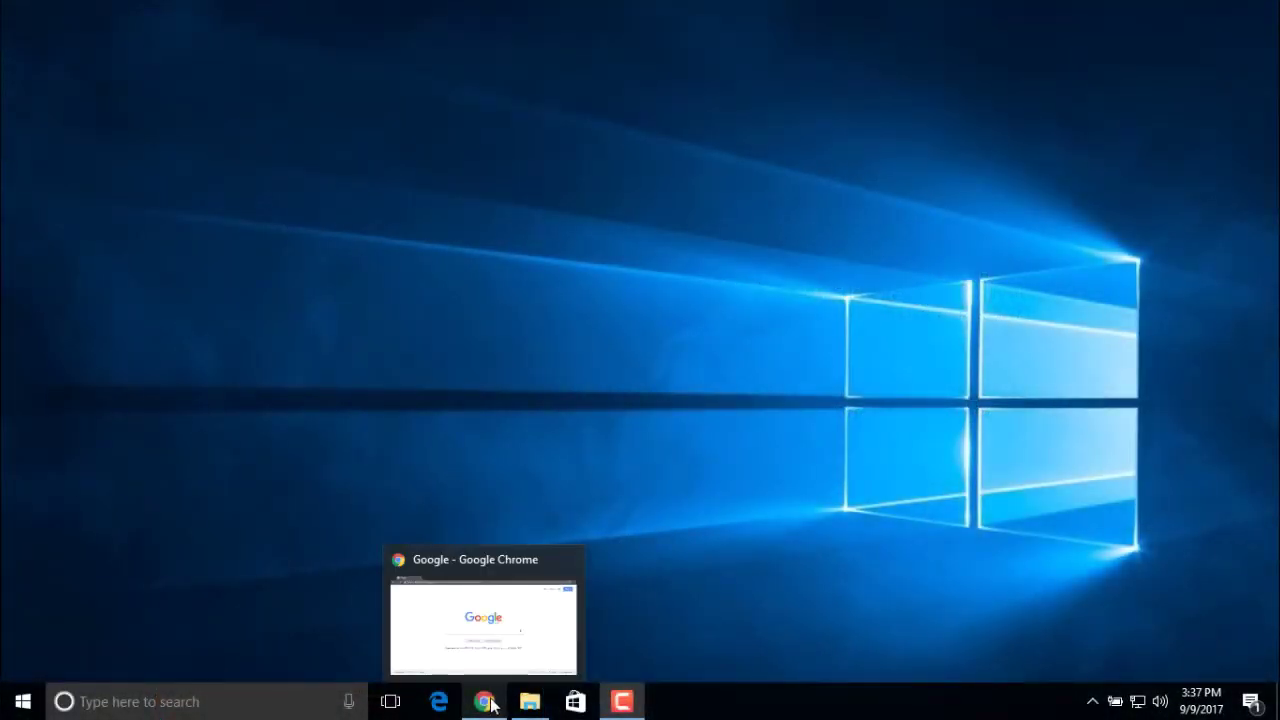
Bring the Google - Google Chrome window back into view from the taskbar
{"action": "left_click", "coordinate": [484, 702]}
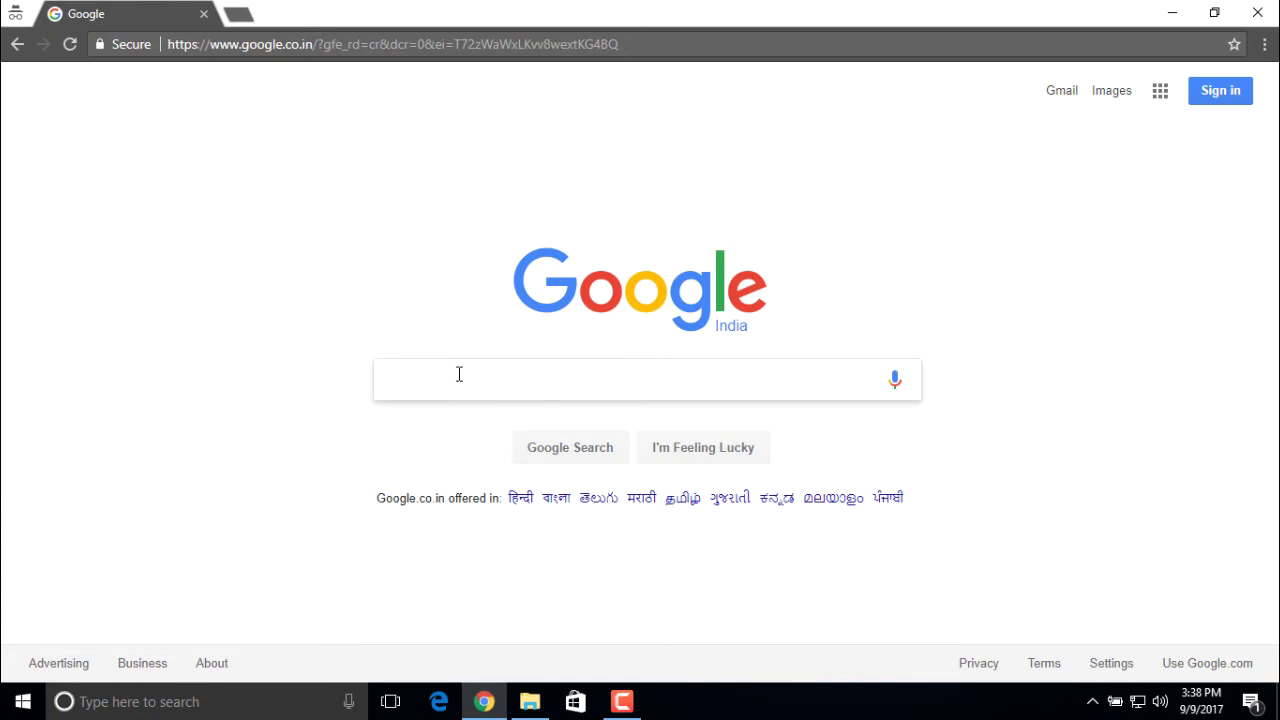
Search Google for 'login sa' and go to the login.salesforce suggestion
{"action": "type", "text": "lo"}
{"action": "key", "text": "BackSpace"}
{"action": "key", "text": "BackSpace"}
{"action": "type", "text": "login "}
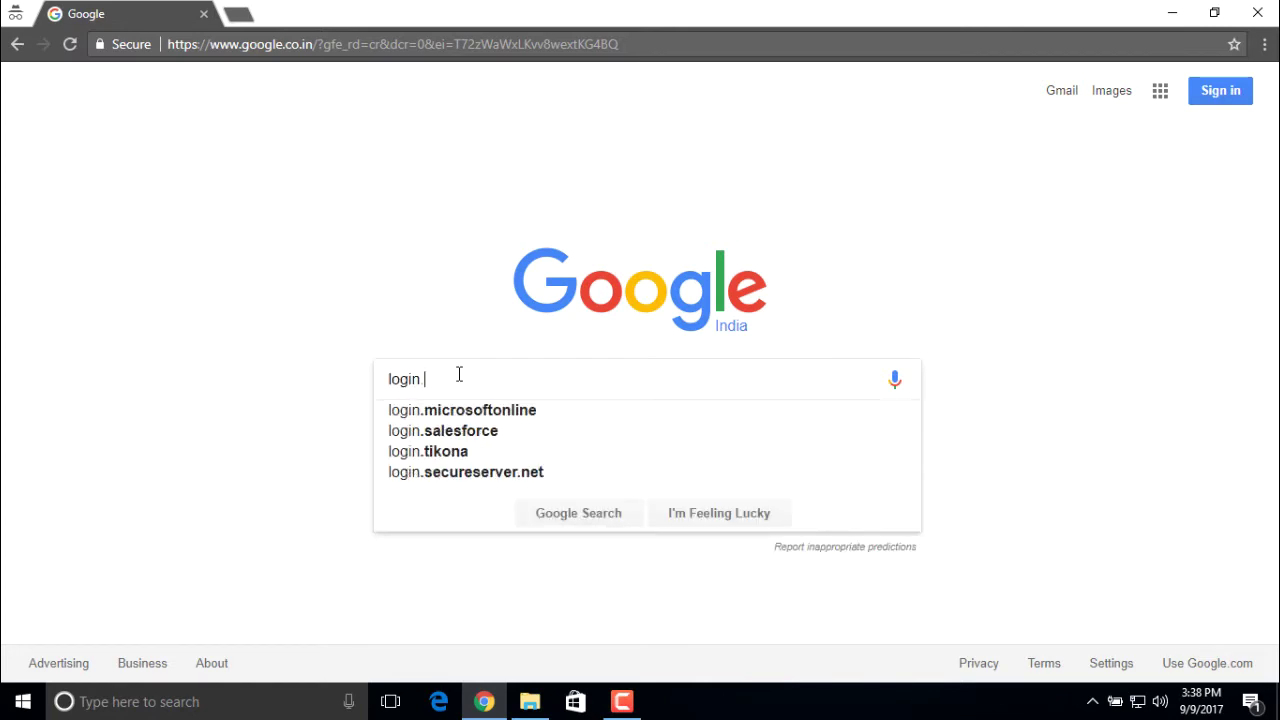
{"action": "type", "text": "sa"}
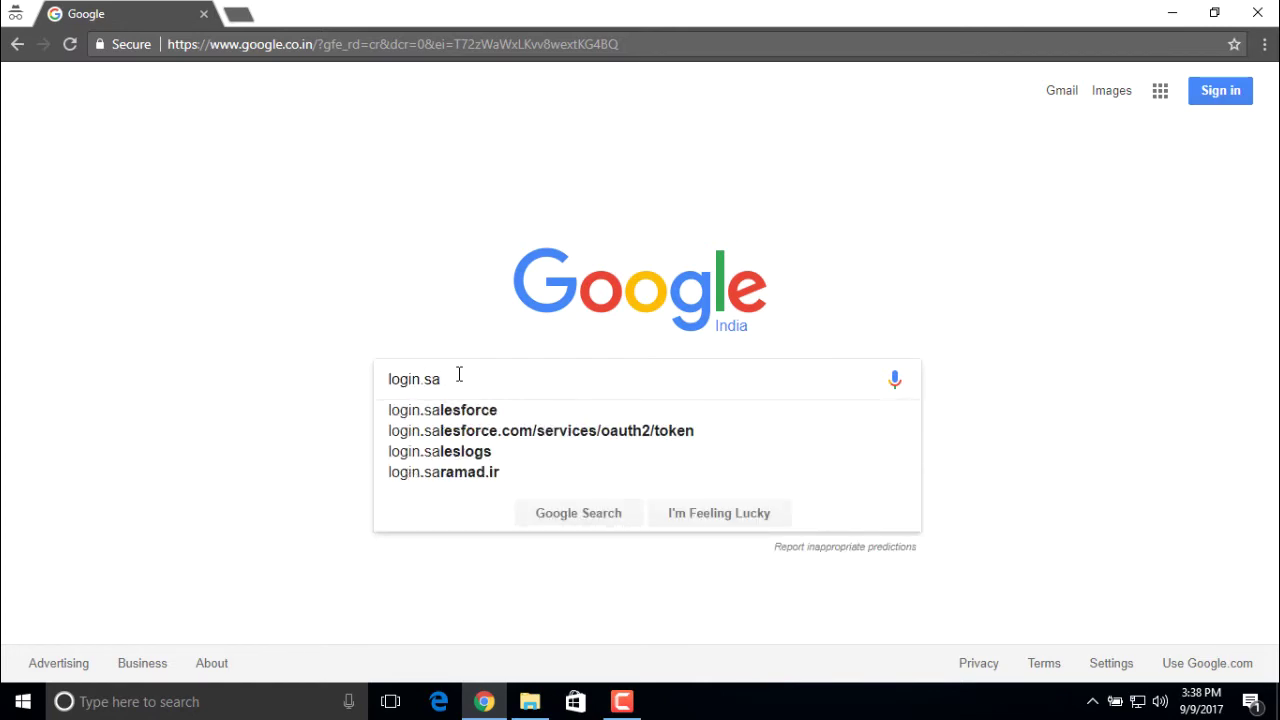
{"action": "key", "text": "Down"}
{"action": "key", "text": "Return"}
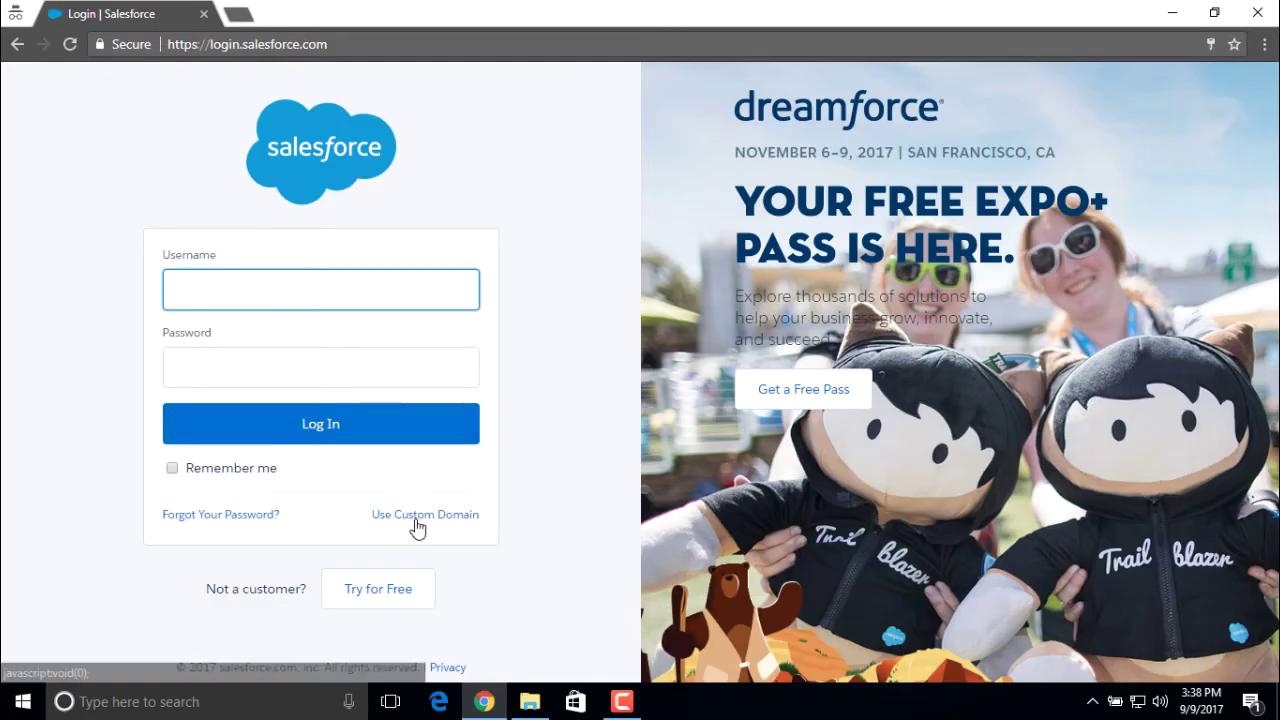
Open the Salesforce free trial signup form and enter 'Test' as the first name
{"action": "left_click", "coordinate": [386, 588]}
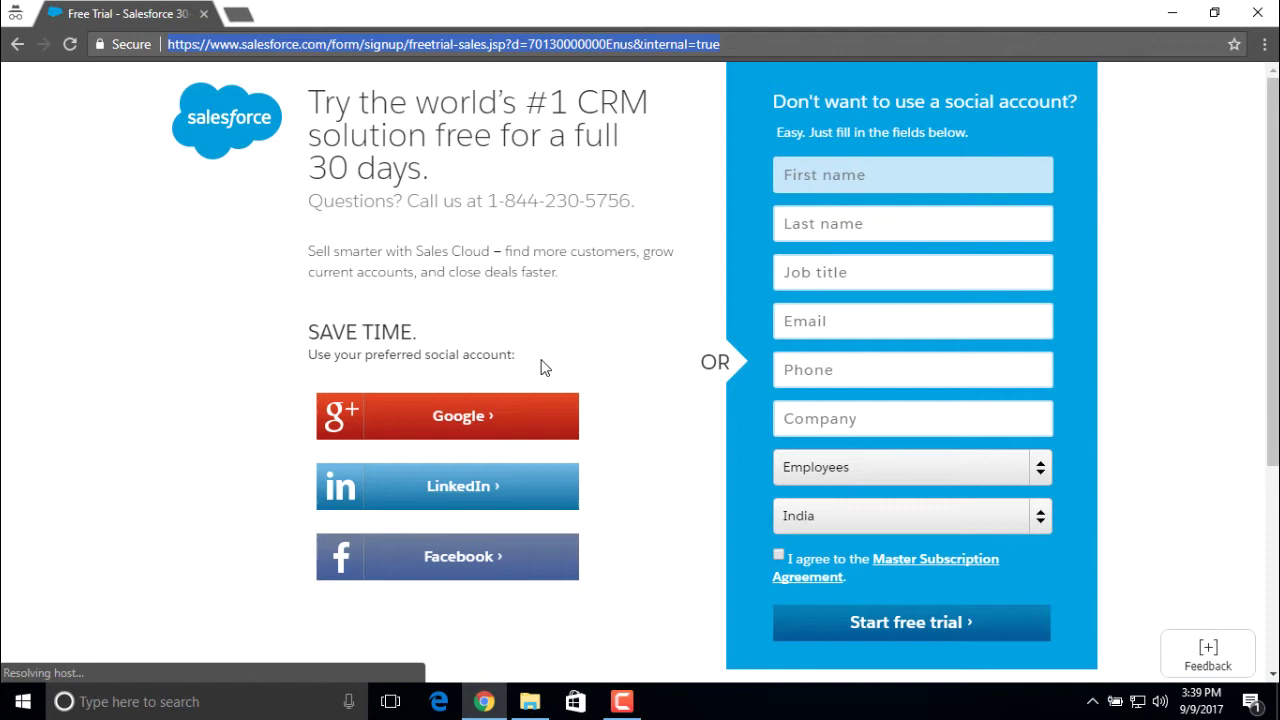
{"action": "left_click", "coordinate": [858, 175]}
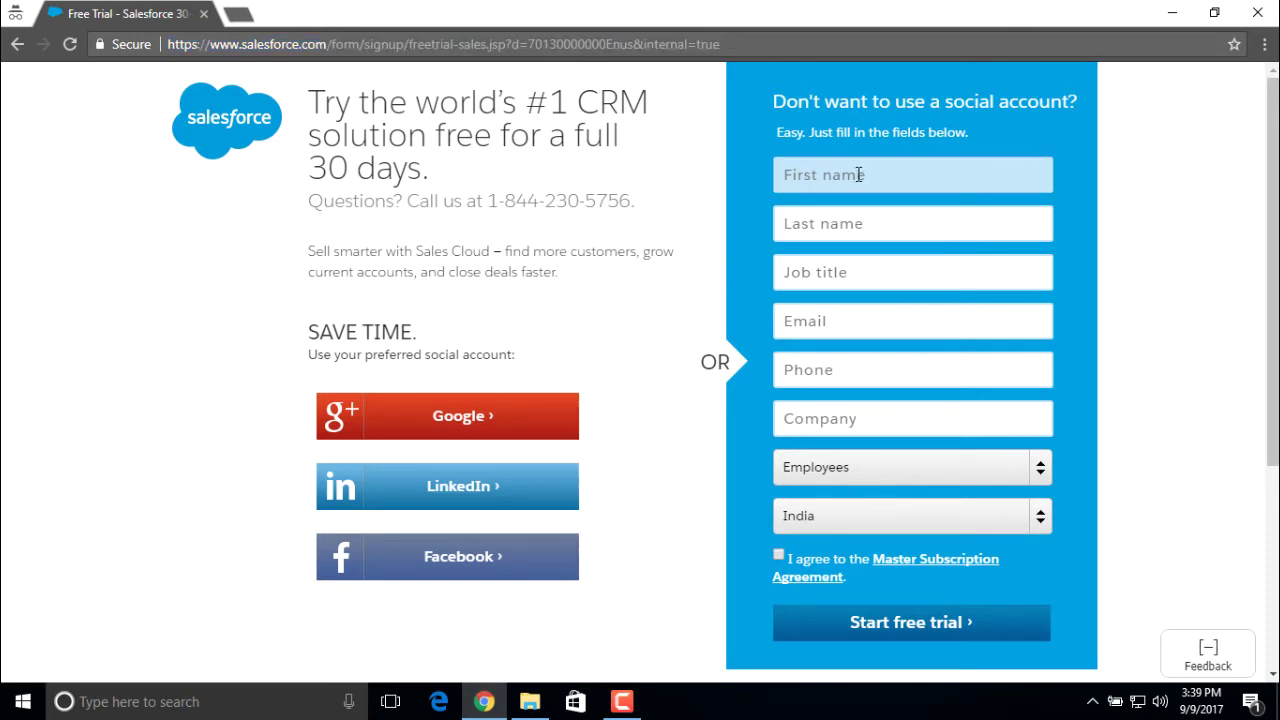
{"action": "type", "text": "Test"}
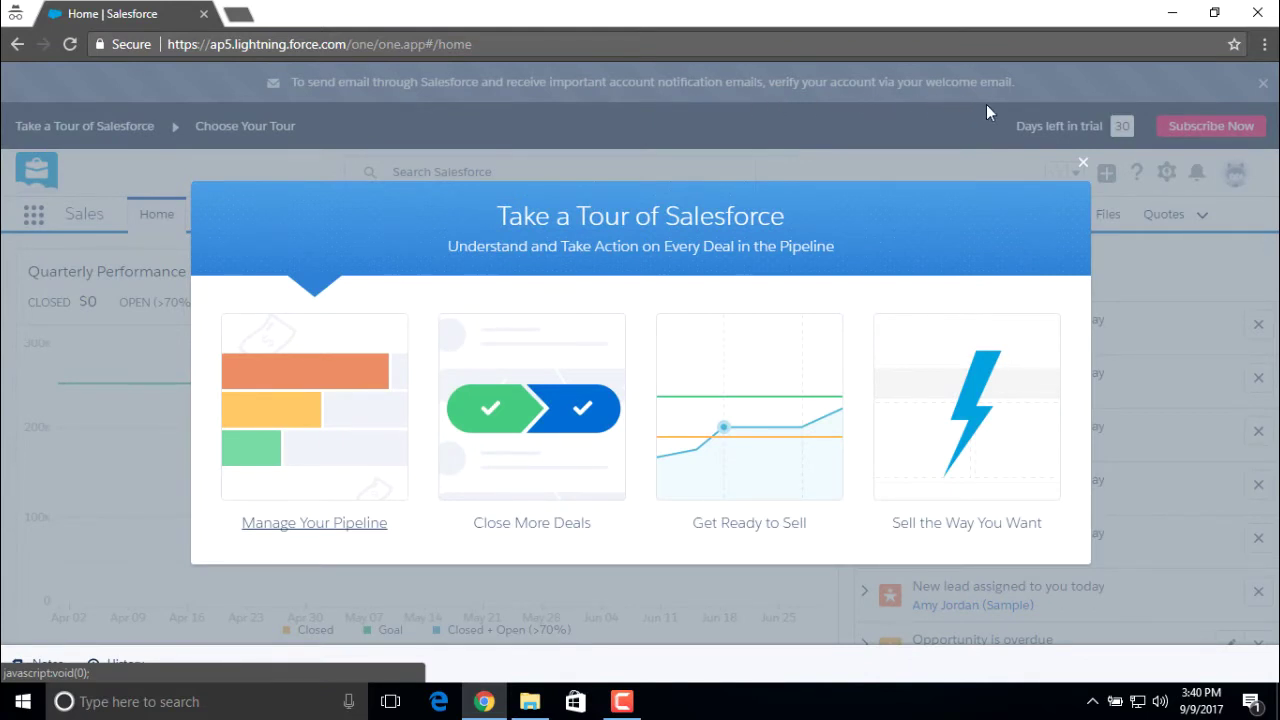
Dismiss the tour and email verification notice, then switch to Salesforce Classic
{"action": "left_click", "coordinate": [1086, 169]}
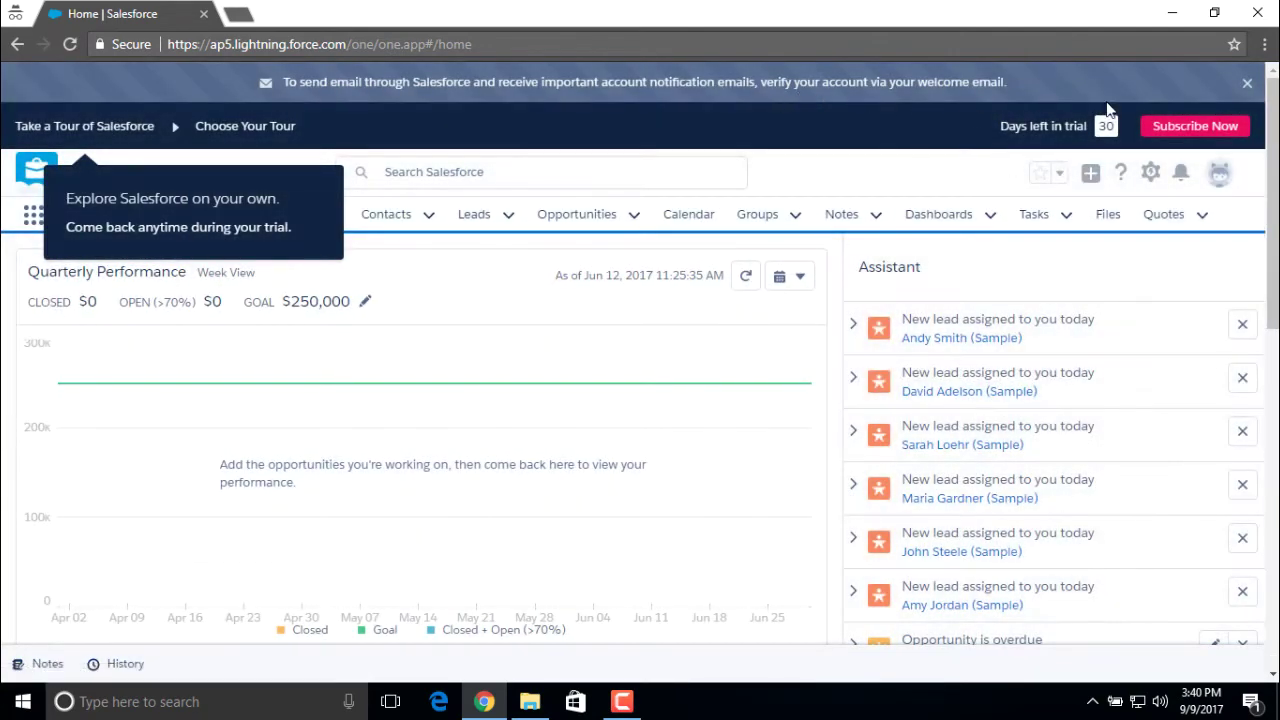
{"action": "left_click", "coordinate": [1247, 82]}
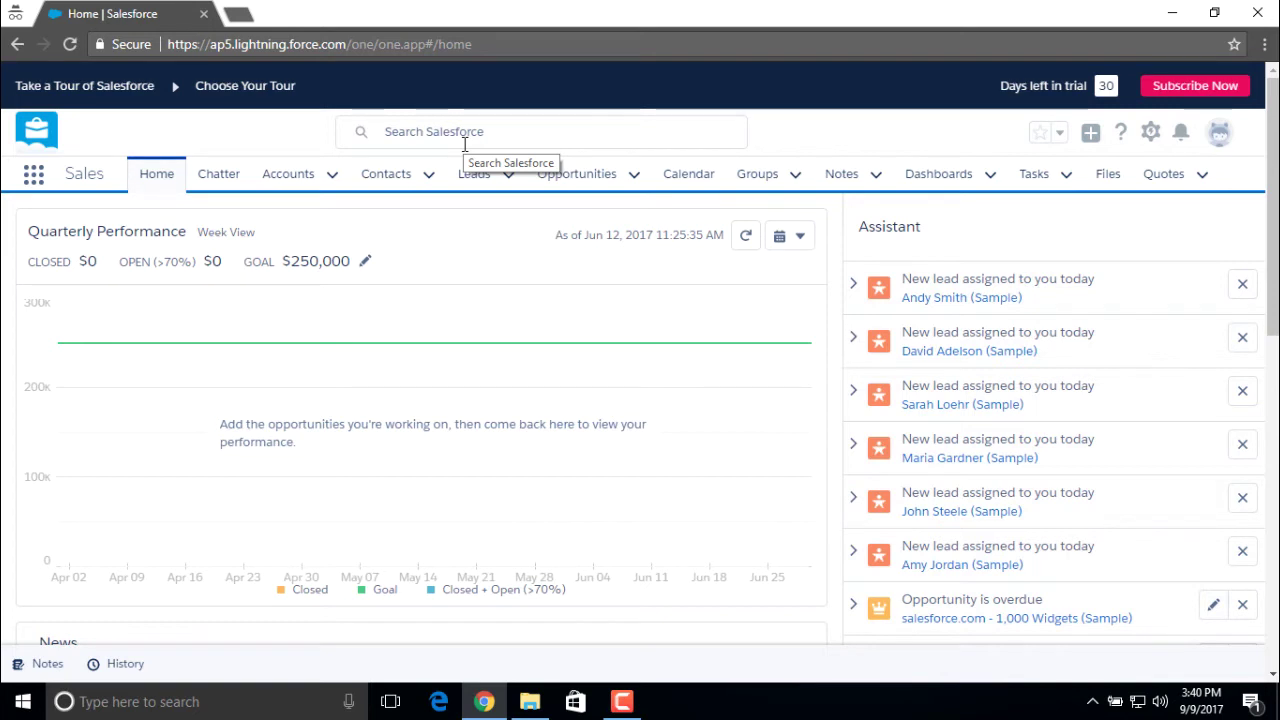
{"action": "left_click", "coordinate": [1220, 133]}
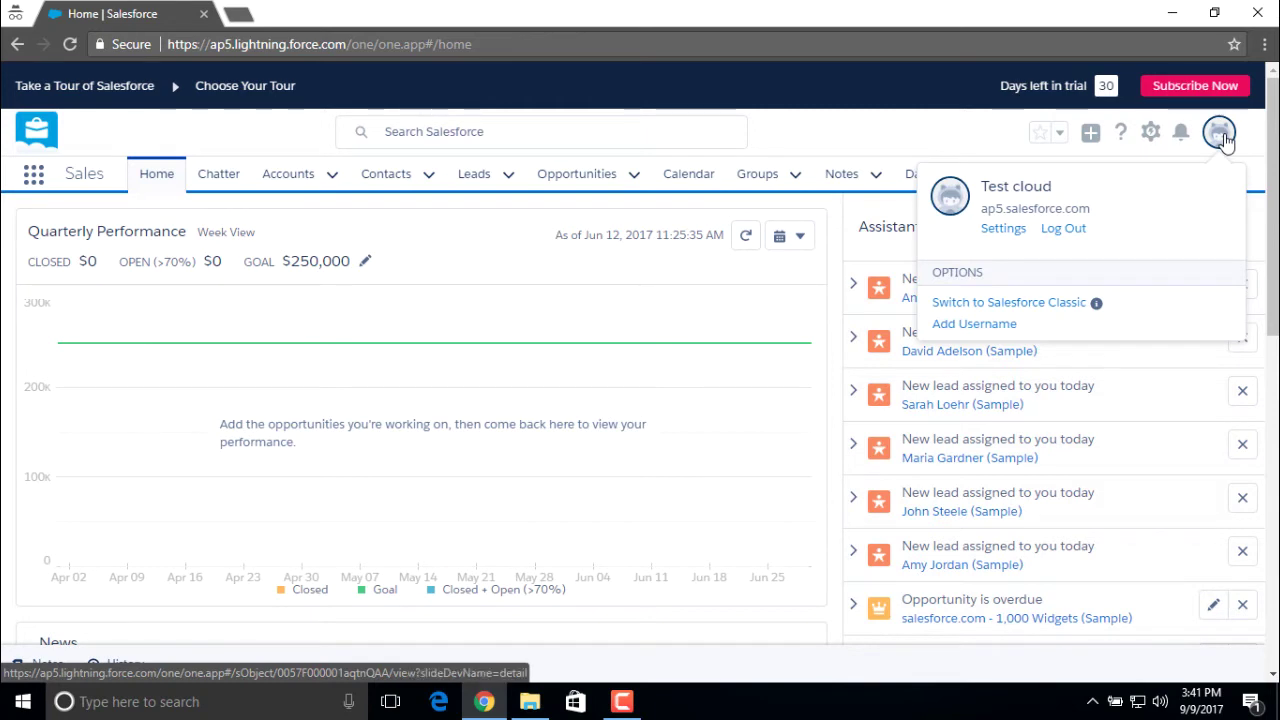
{"action": "left_click", "coordinate": [1039, 313]}
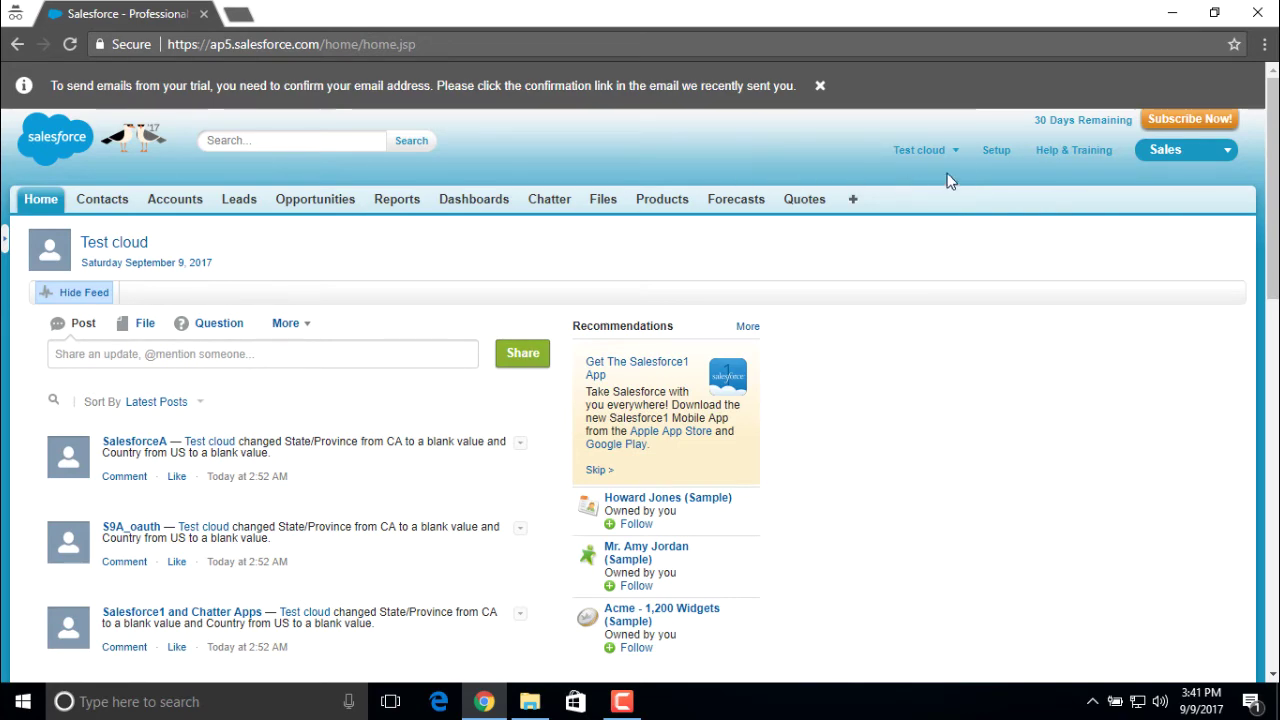
Open Setup and search Quick Find for 'visual' to list the Visualforce entries
{"action": "left_click", "coordinate": [996, 151]}
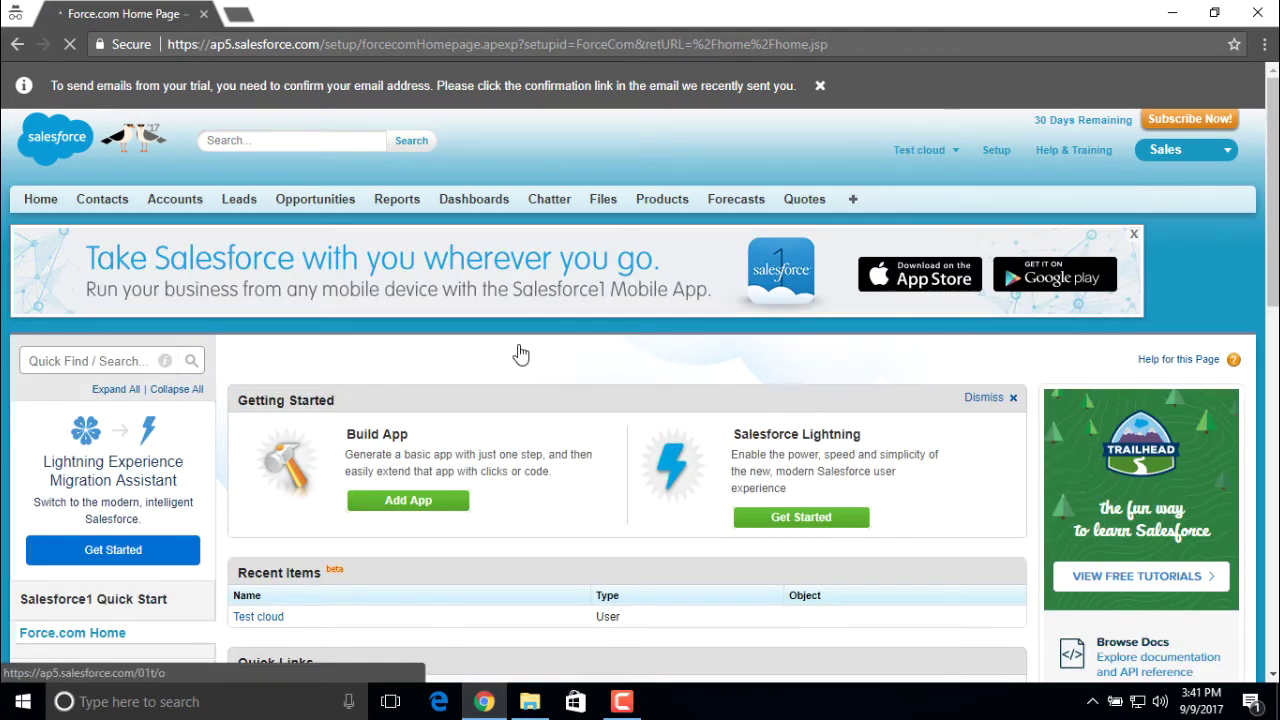
{"action": "scroll", "coordinate": [452, 380], "scroll_direction": "down", "scroll_amount": 1}
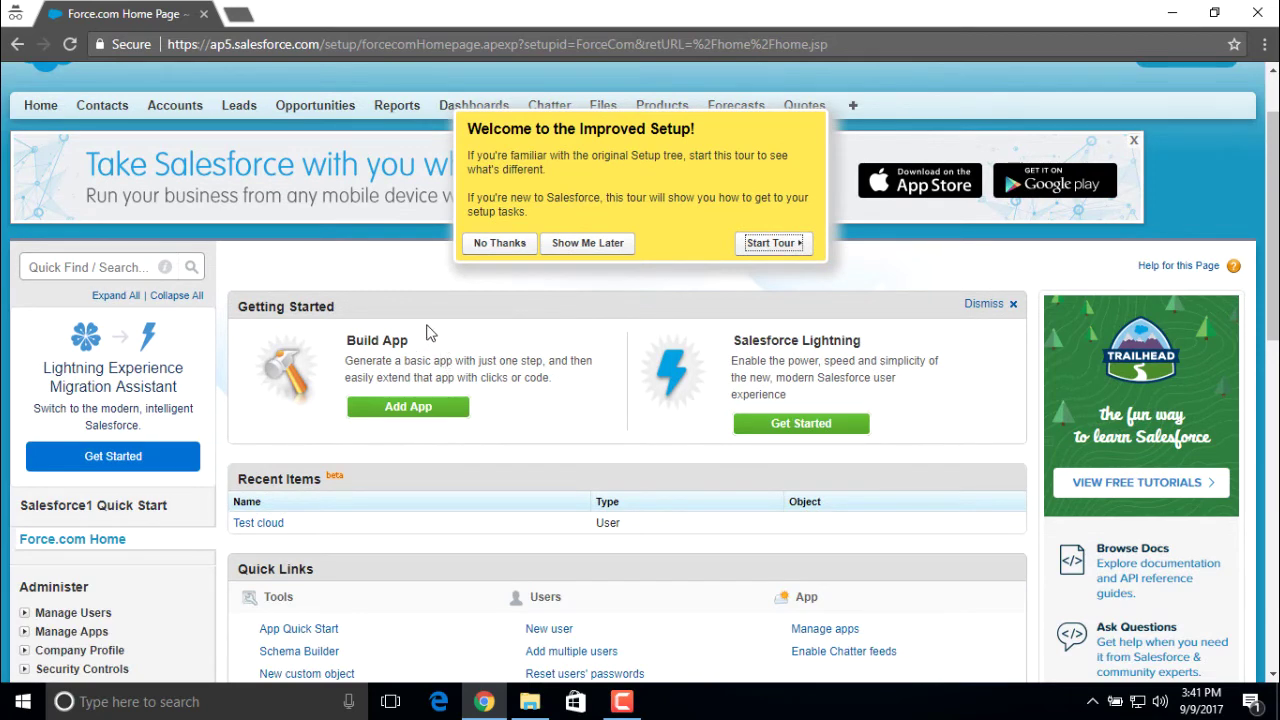
{"action": "left_click", "coordinate": [115, 266]}
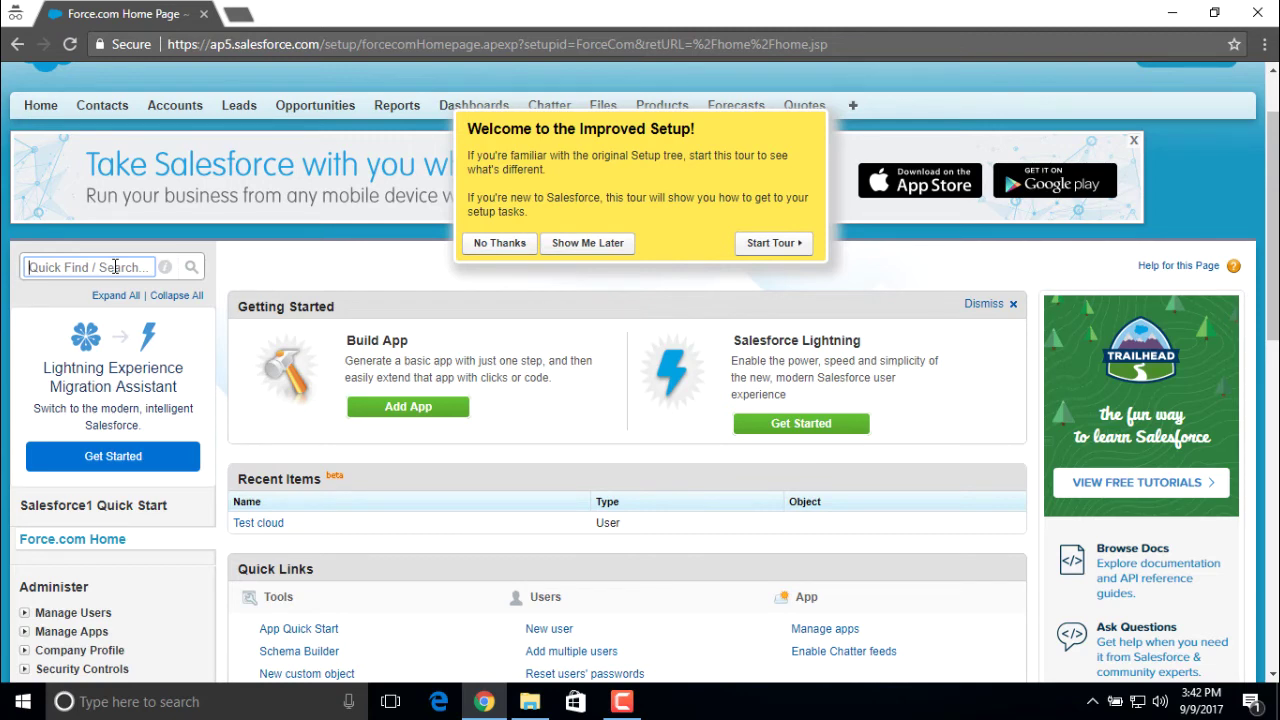
{"action": "type", "text": "visual"}
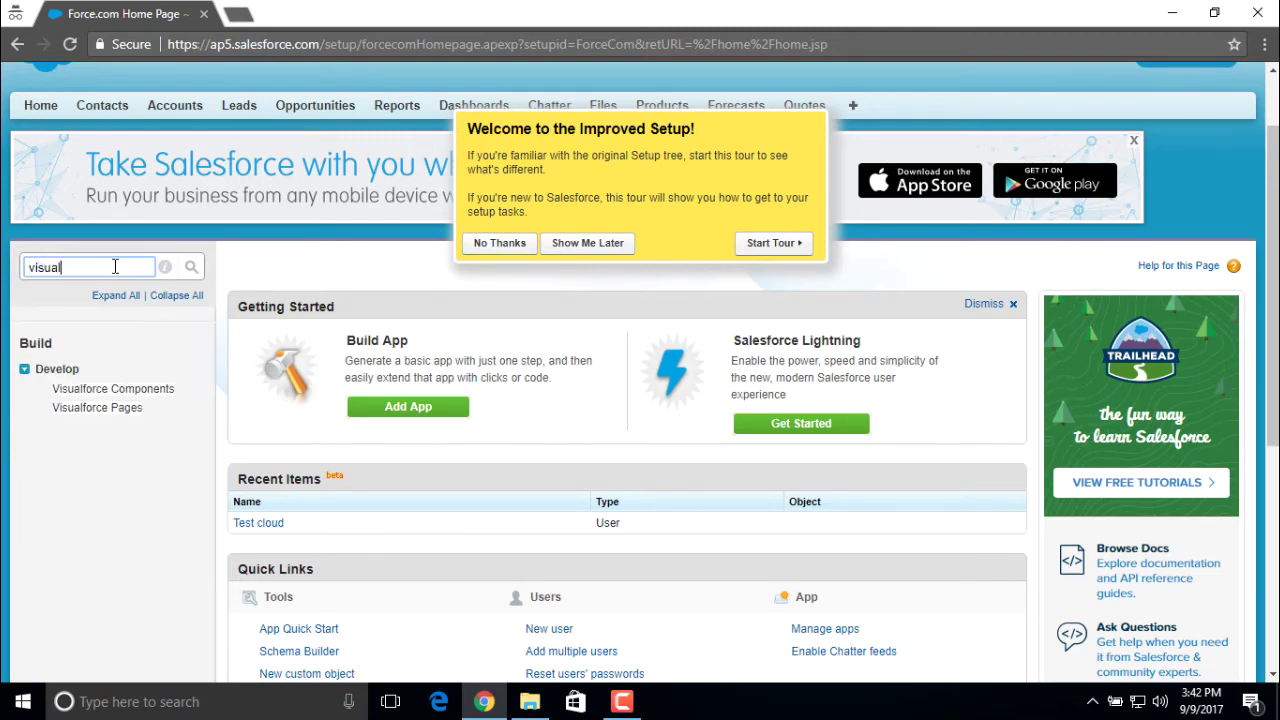
From the Visualforce Pages list under Develop, create a new Visualforce page
{"action": "left_click", "coordinate": [99, 410]}
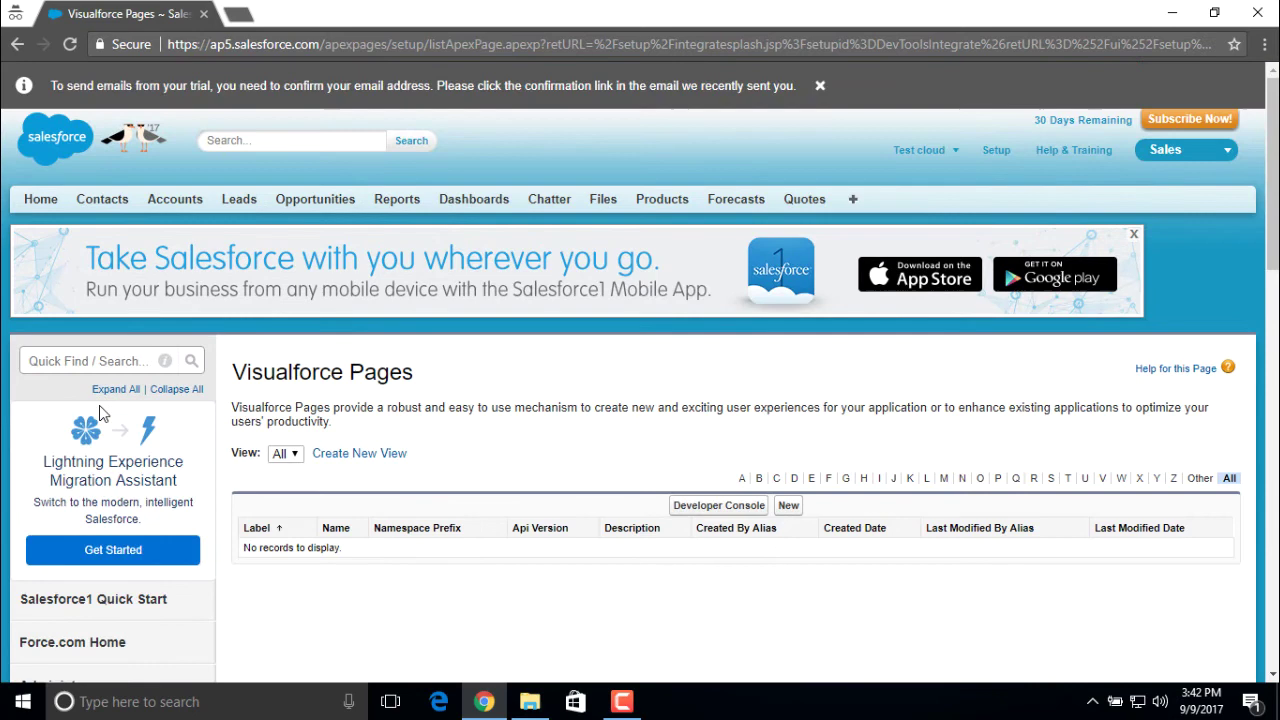
{"action": "scroll", "coordinate": [490, 418], "scroll_direction": "down", "scroll_amount": 2}
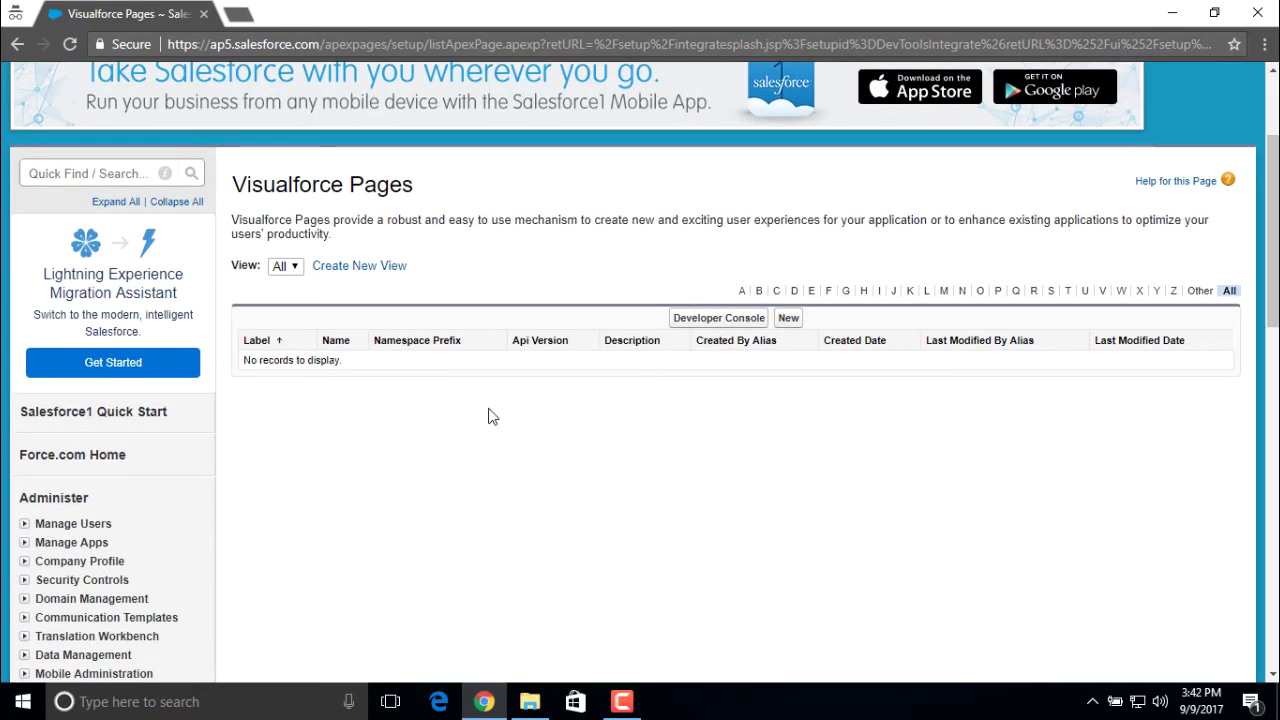
{"action": "left_click", "coordinate": [367, 276]}
{"action": "key", "text": "alt+Left"}
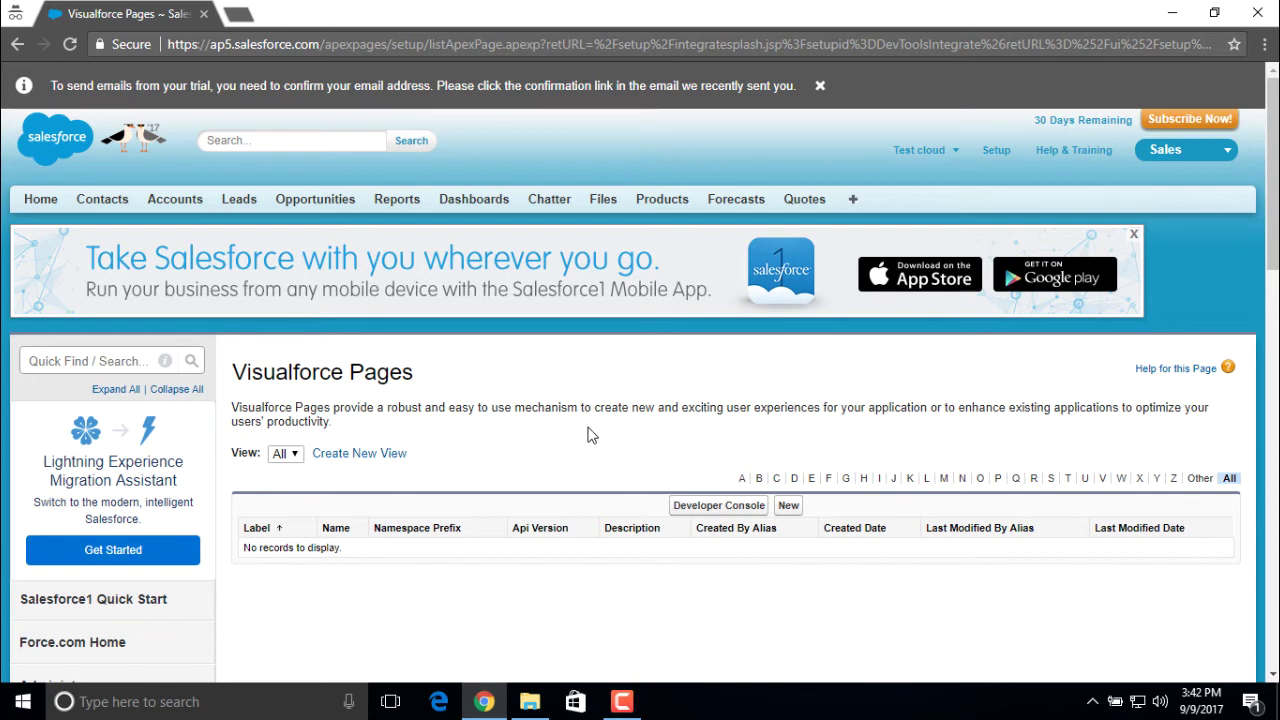
{"action": "scroll", "coordinate": [514, 365], "scroll_direction": "down", "scroll_amount": 1}
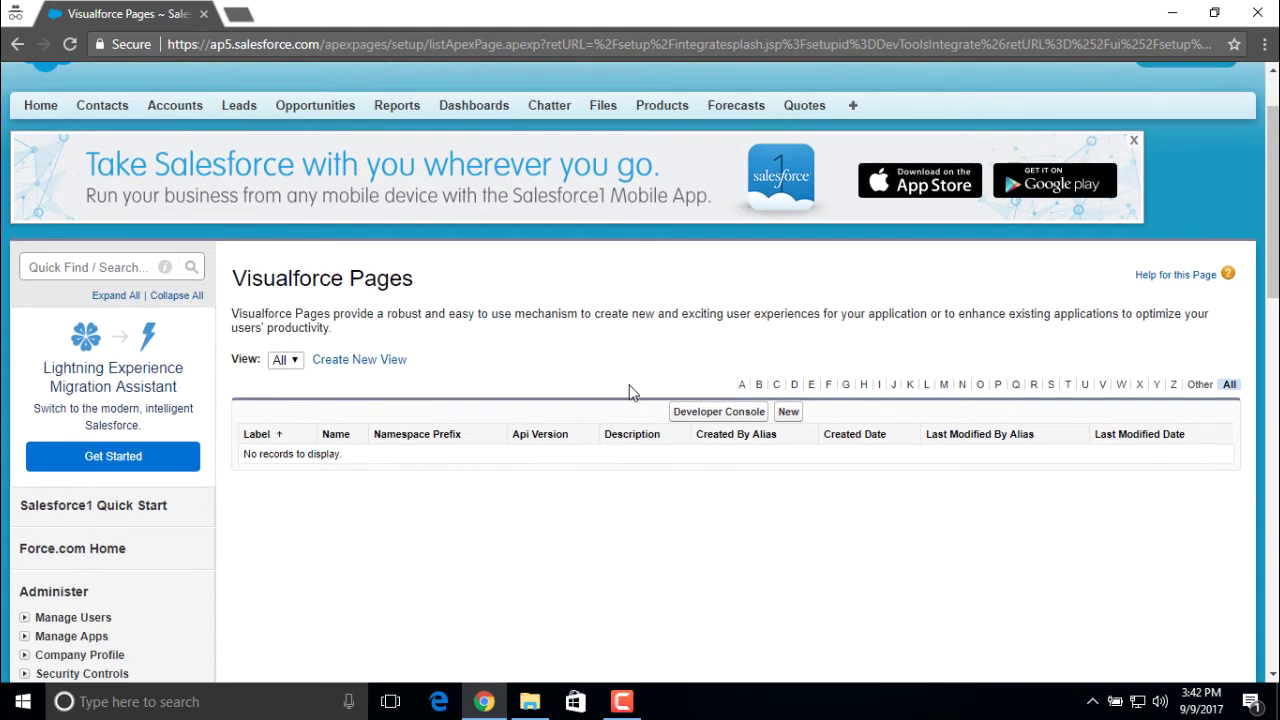
{"action": "left_click", "coordinate": [790, 412]}
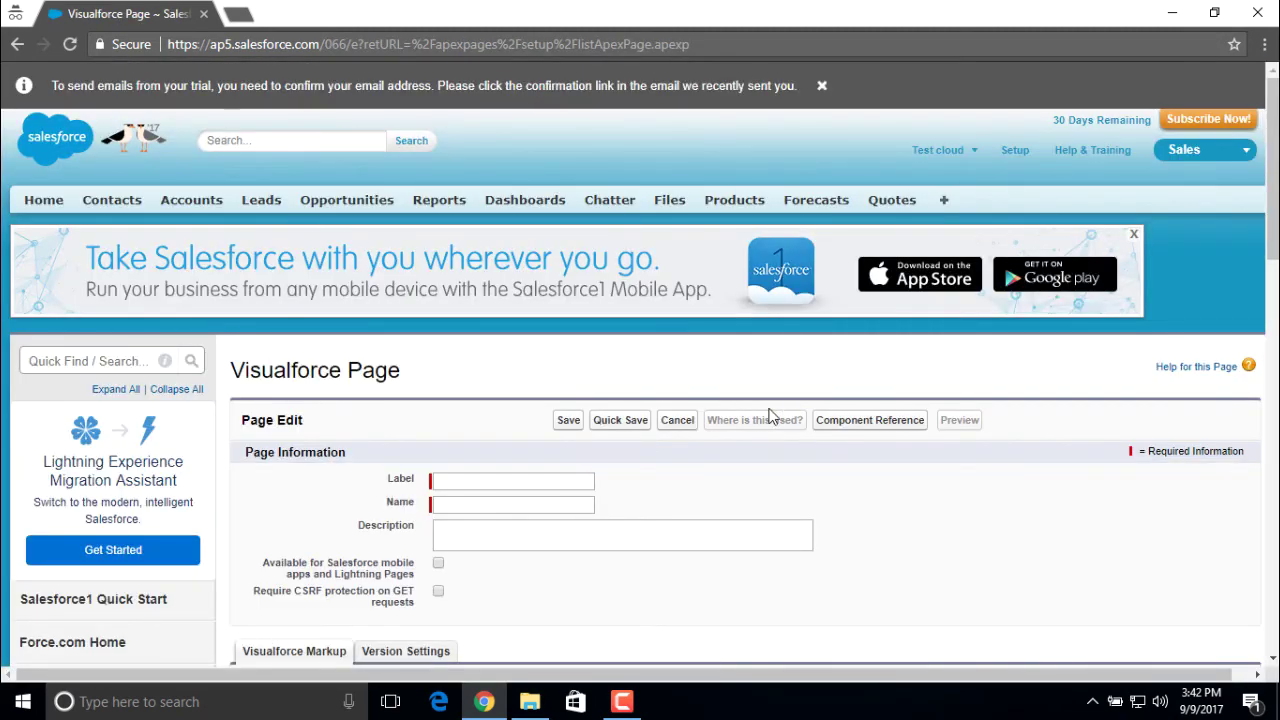
{"action": "scroll", "coordinate": [644, 445], "scroll_direction": "down", "scroll_amount": 5}
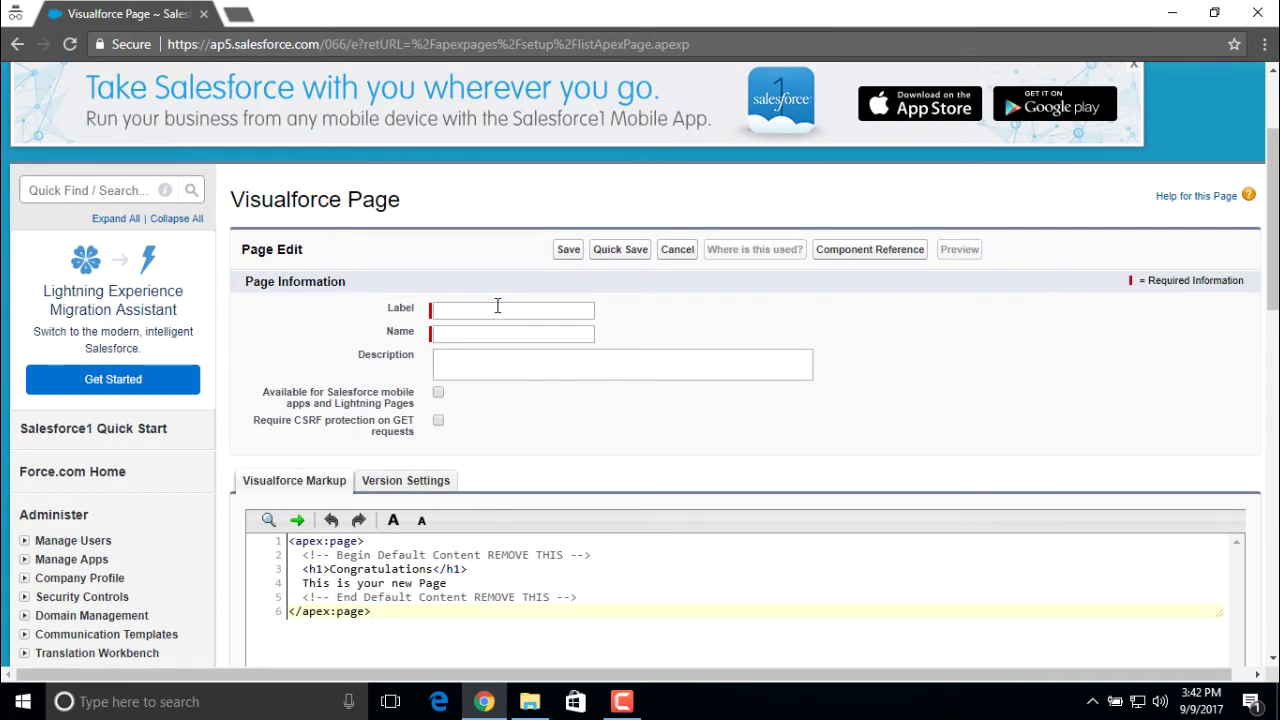
Enter Label 'apptesting', letting Name auto-fill, and Description 'testing for cloud computing'
{"action": "left_click", "coordinate": [497, 306]}
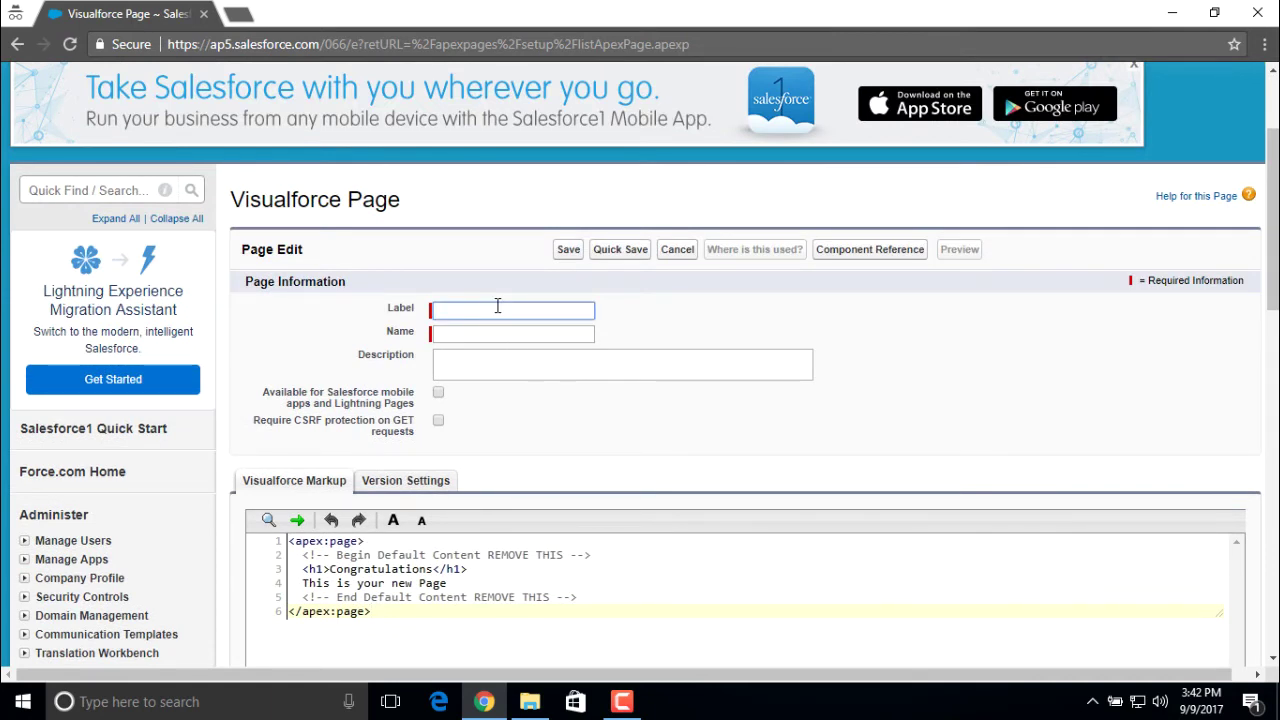
{"action": "type", "text": "apptesti"}
{"action": "type", "text": "ng"}
{"action": "left_click", "coordinate": [495, 335]}
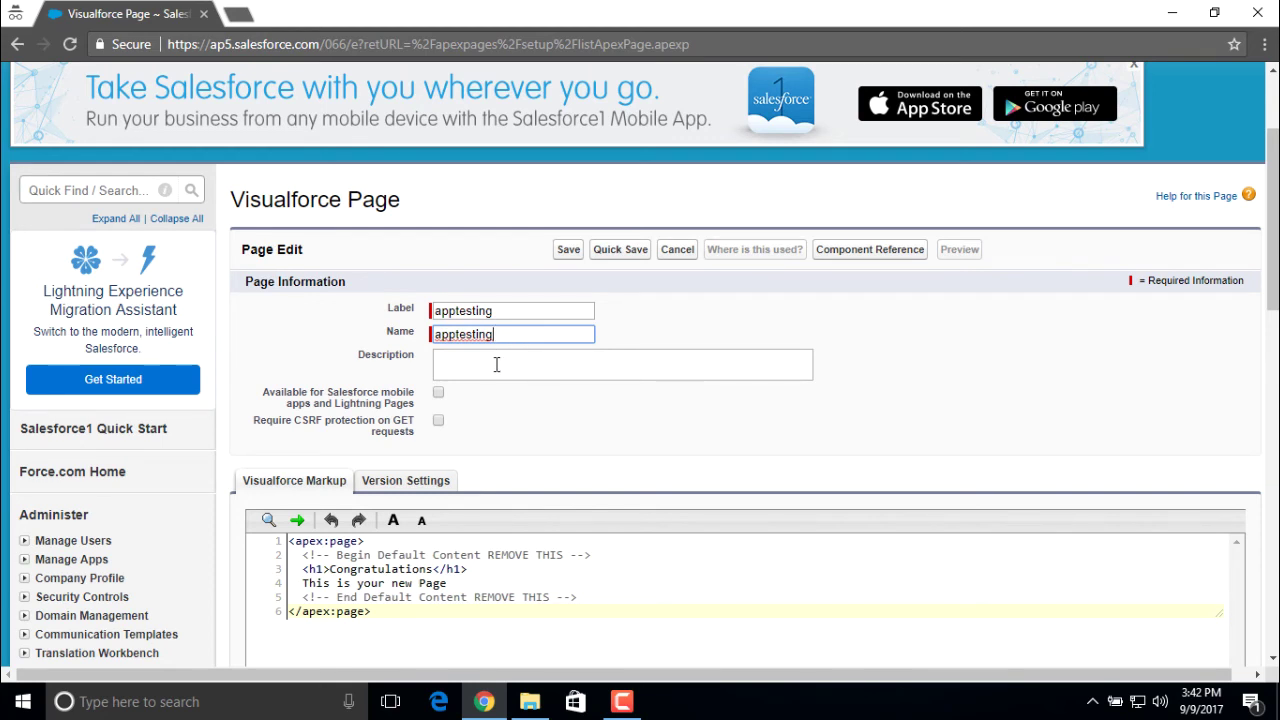
{"action": "left_click", "coordinate": [496, 365]}
{"action": "type", "text": "tes"}
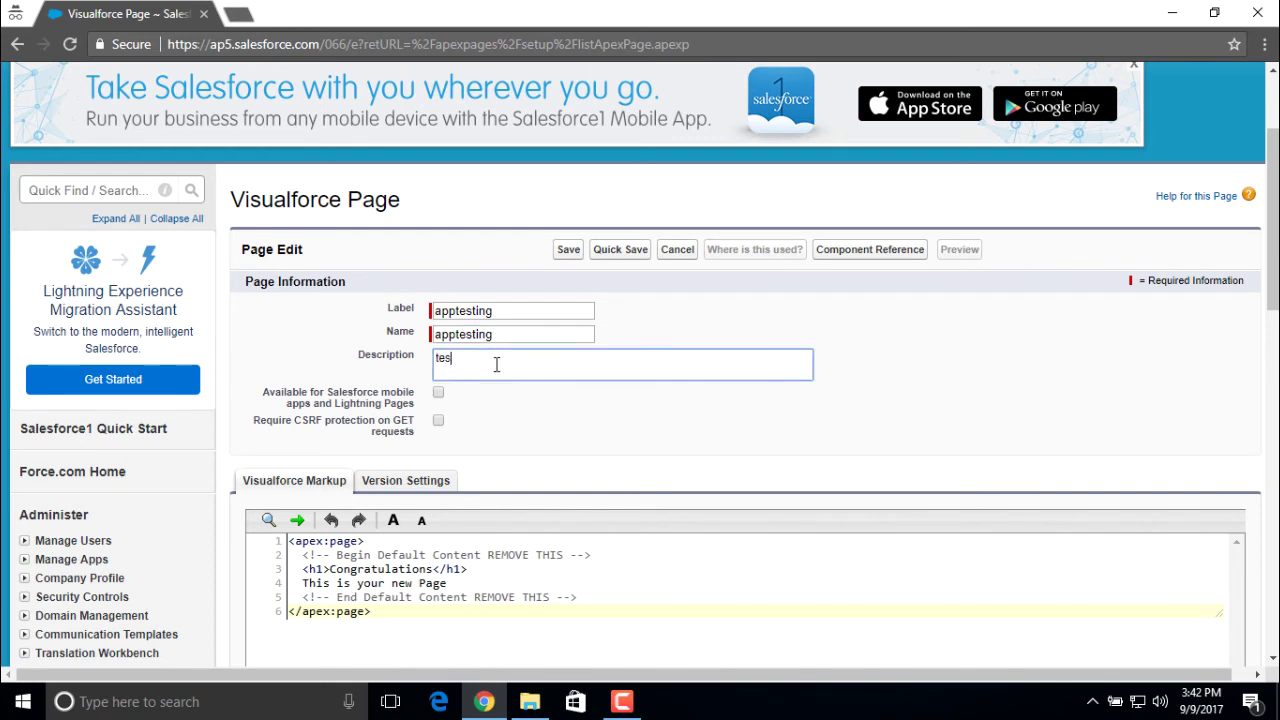
{"action": "type", "text": "ting for clo"}
{"action": "type", "text": "ud compu"}
{"action": "type", "text": "ting"}
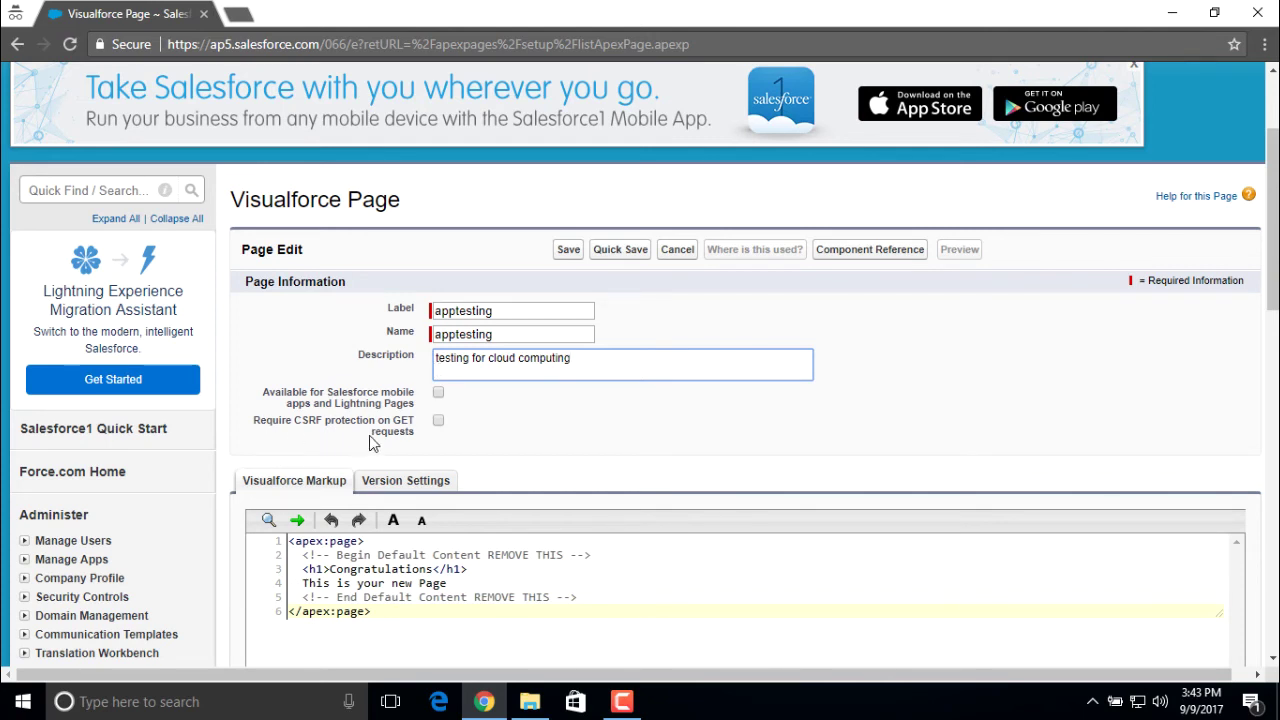
{"action": "left_click", "coordinate": [438, 422]}
Replace 'Congratulations' in the line-3 h1 heading with 'Hello World'
{"action": "scroll", "coordinate": [578, 411], "scroll_direction": "down", "scroll_amount": 2}
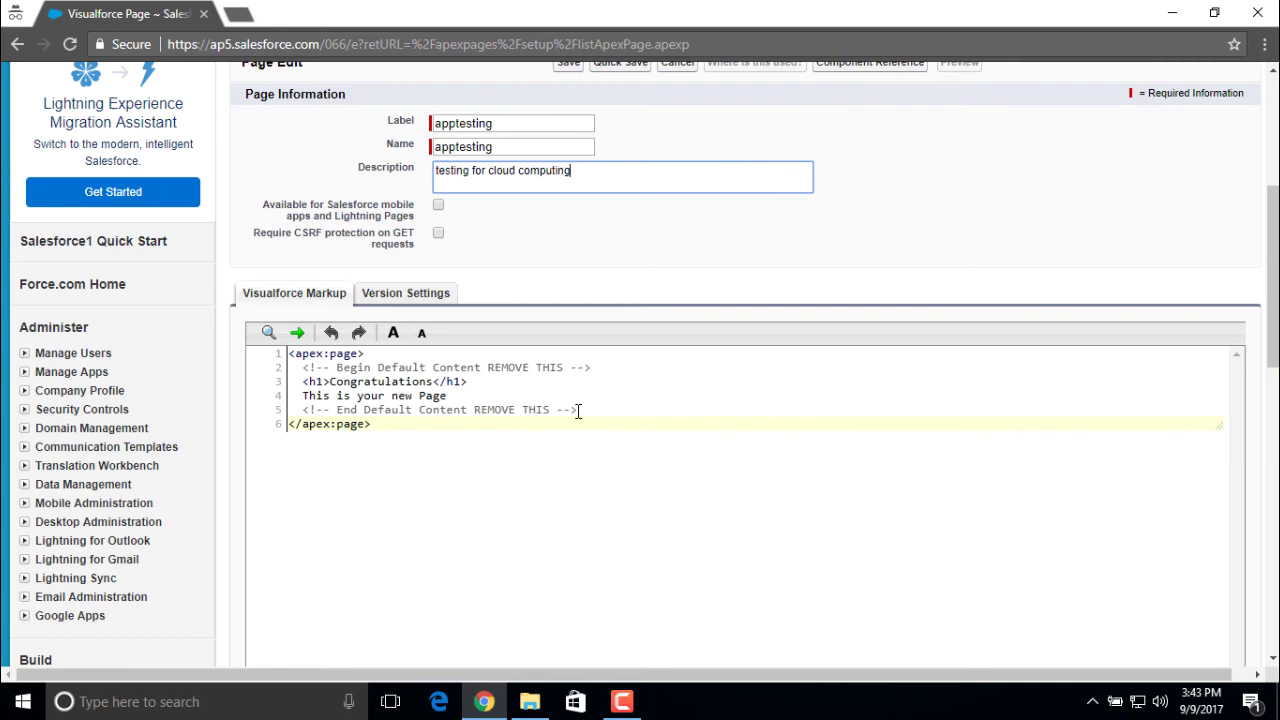
{"action": "scroll", "coordinate": [578, 411], "scroll_direction": "down", "scroll_amount": 2}
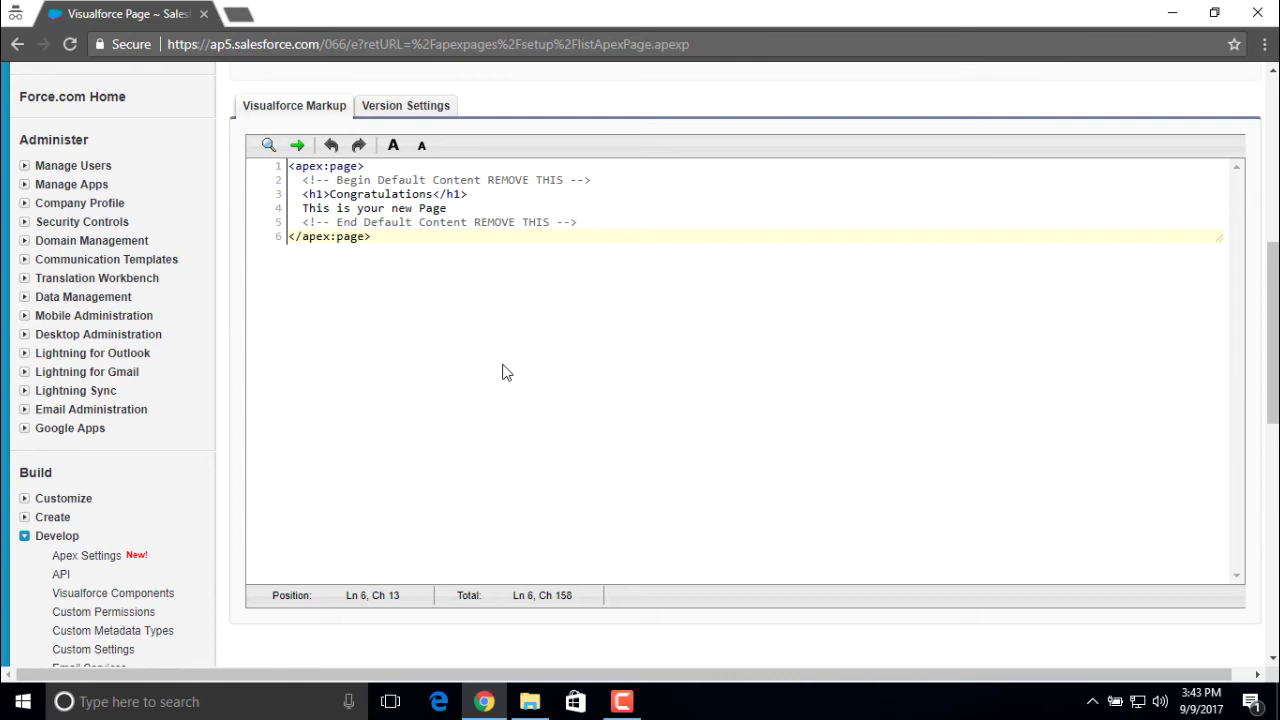
{"action": "left_click", "coordinate": [420, 194]}
{"action": "double_click", "coordinate": [316, 194]}
{"action": "key", "text": "Right"}
{"action": "key", "text": "ctrl+a"}
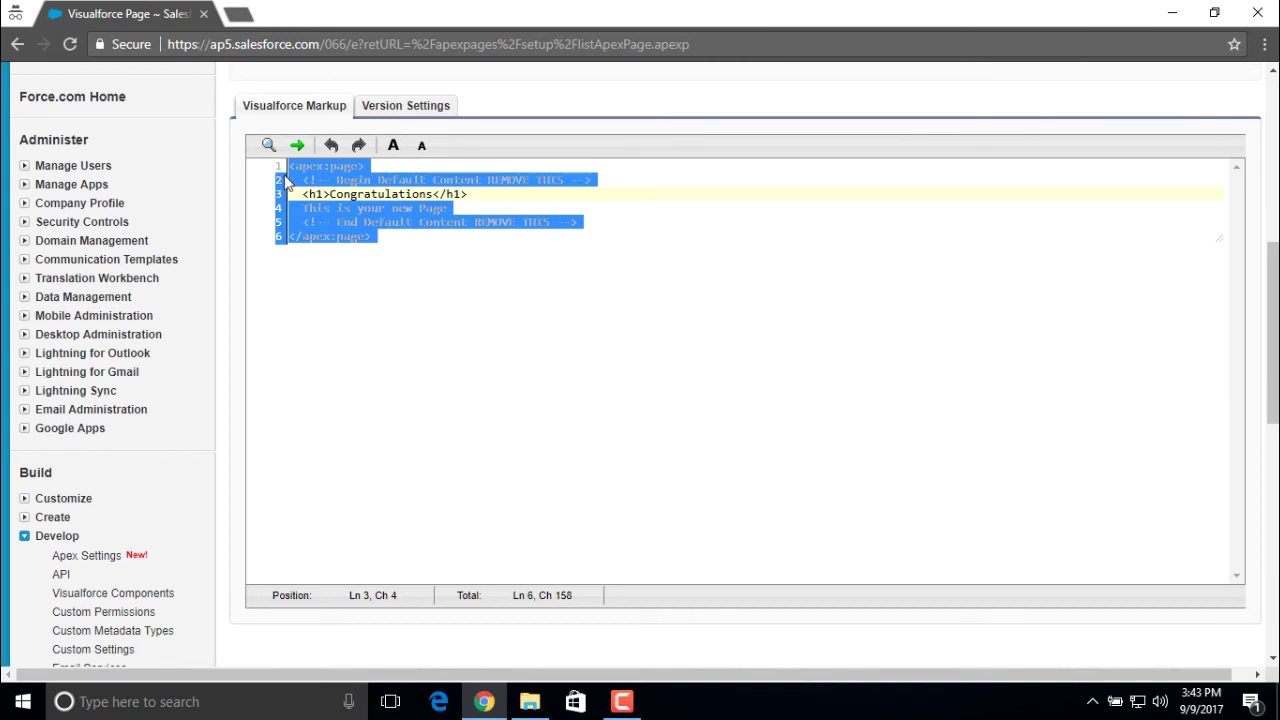
{"action": "left_click", "coordinate": [405, 240]}
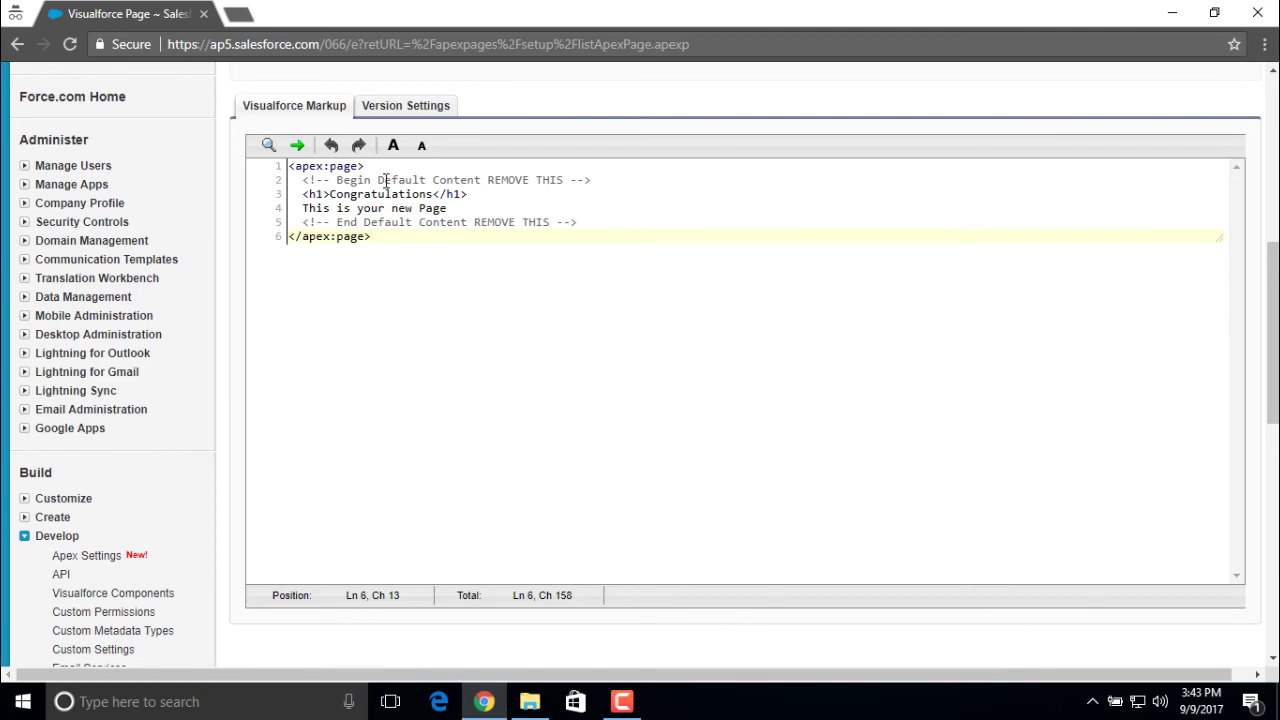
{"action": "double_click", "coordinate": [386, 194]}
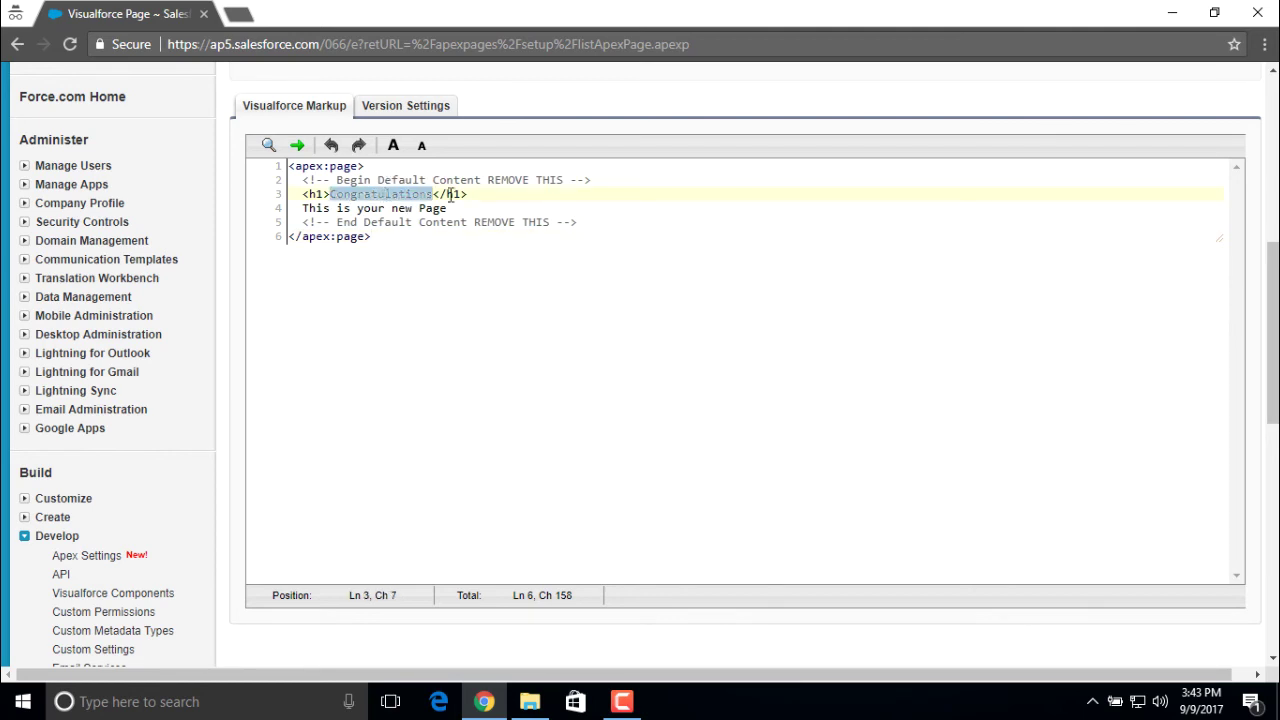
{"action": "type", "text": "H"}
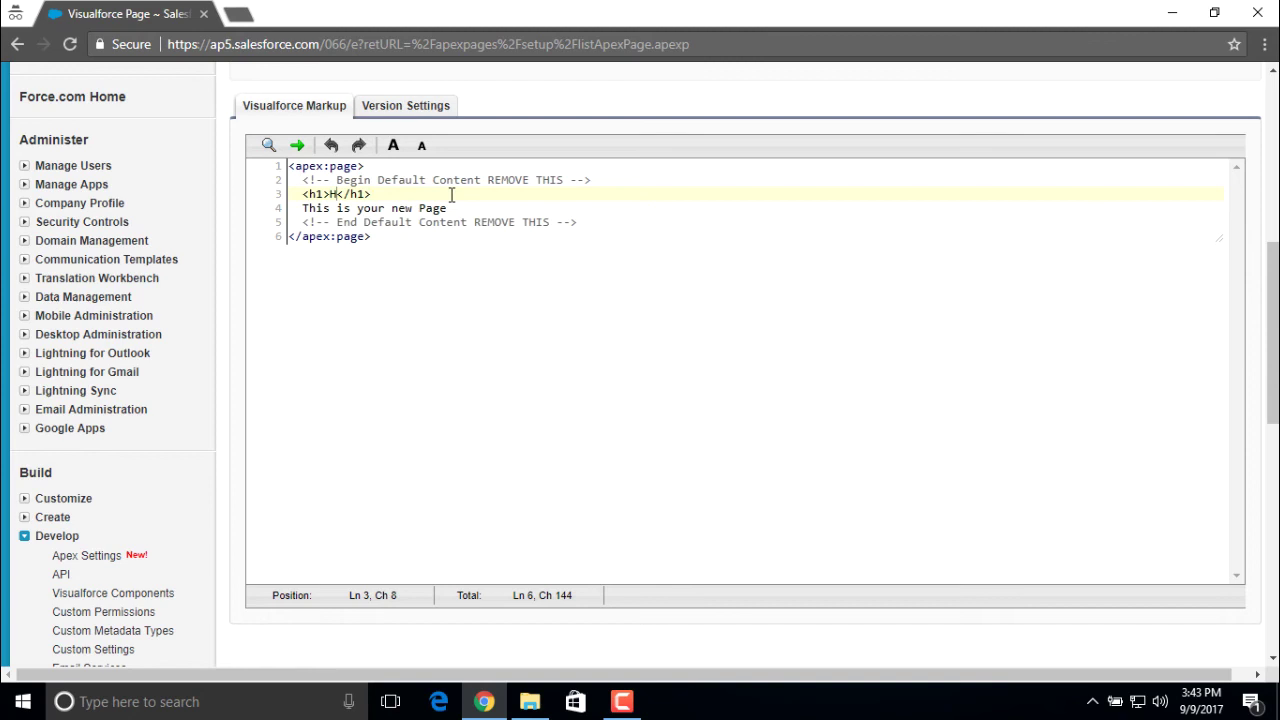
{"action": "type", "text": "ello World"}
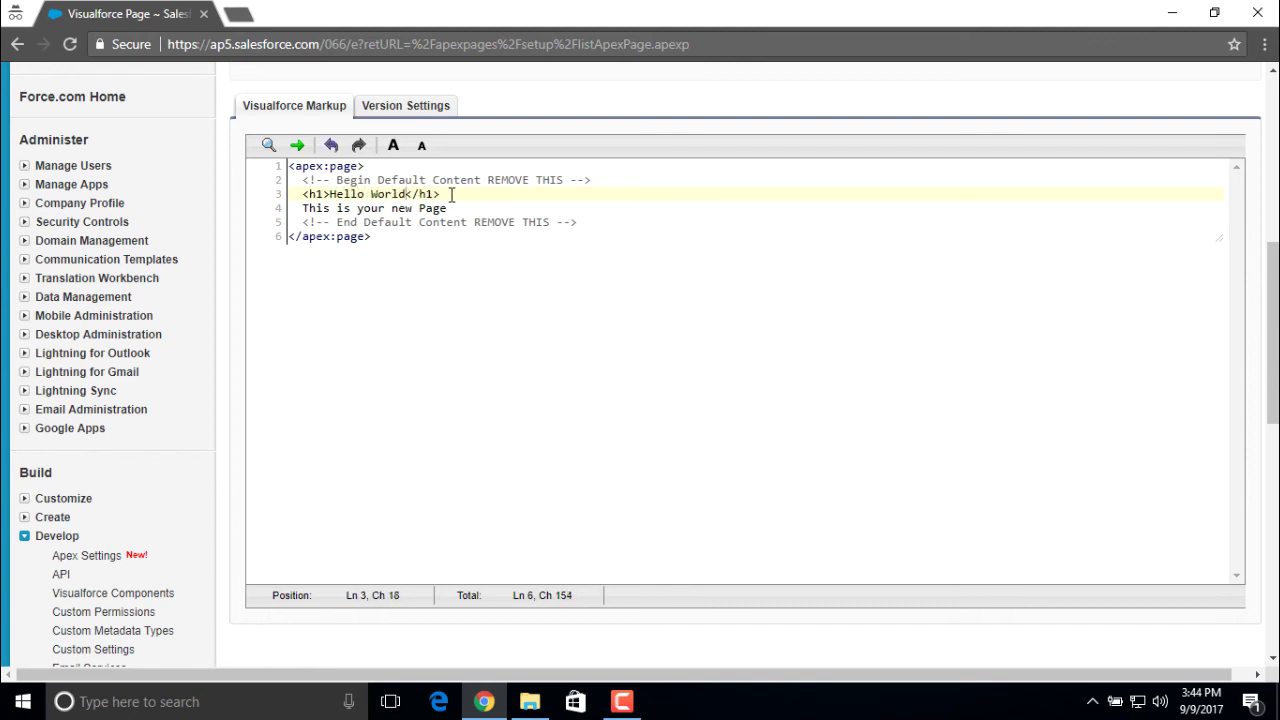
Save the apptesting page and preview it showing 'Hello World This is your new Page'
{"action": "left_click", "coordinate": [438, 257]}
{"action": "scroll", "coordinate": [459, 265], "scroll_direction": "up", "scroll_amount": 1}
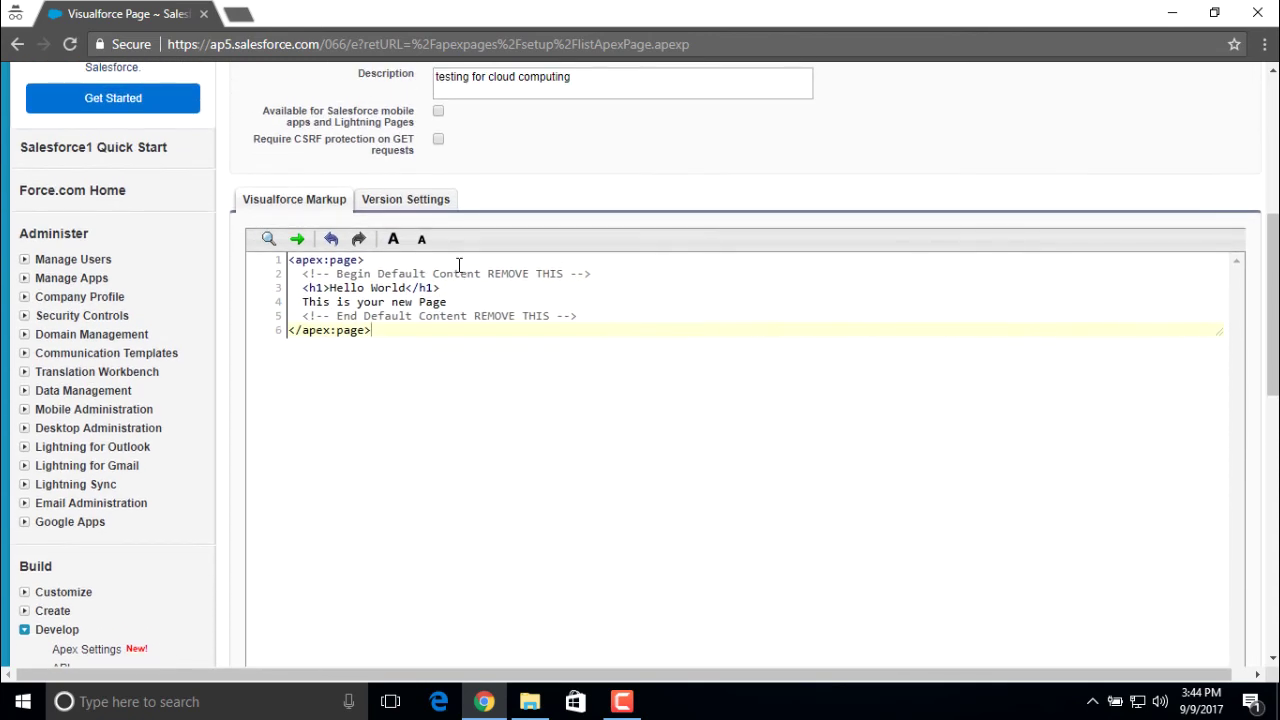
{"action": "scroll", "coordinate": [459, 265], "scroll_direction": "down", "scroll_amount": 3}
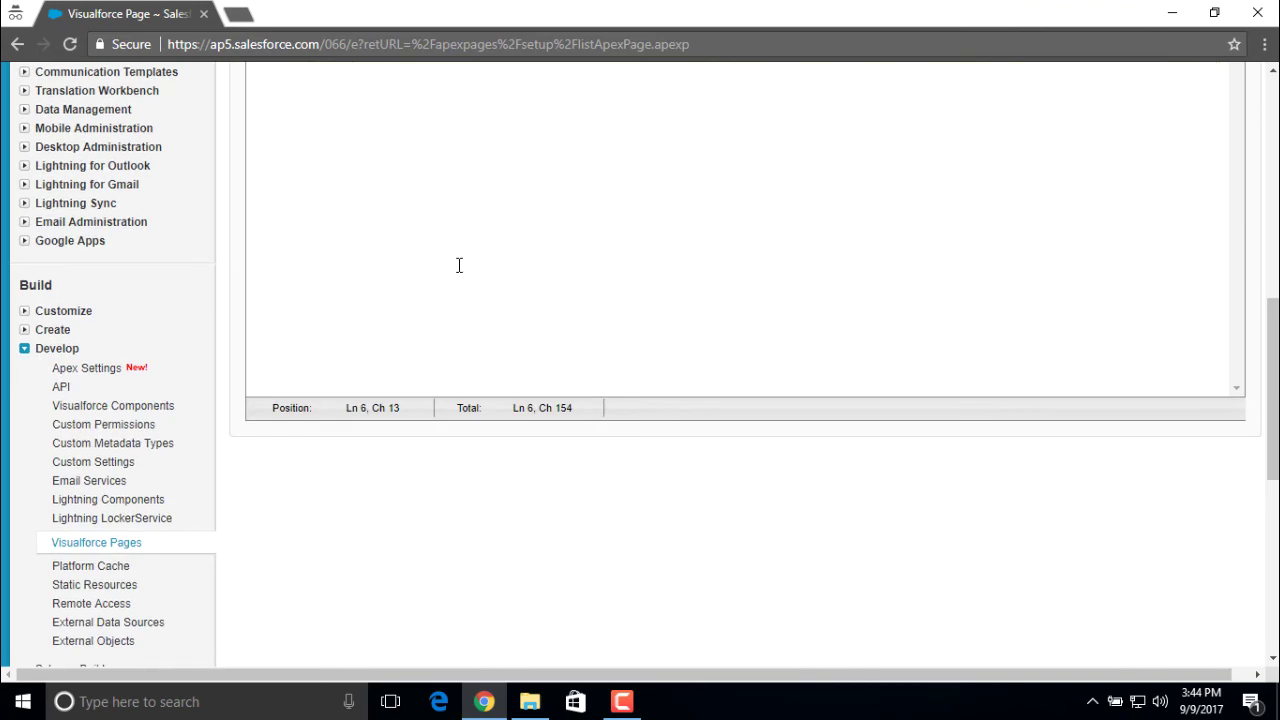
{"action": "scroll", "coordinate": [459, 265], "scroll_direction": "up", "scroll_amount": 7}
{"action": "scroll", "coordinate": [459, 270], "scroll_direction": "down", "scroll_amount": 1}
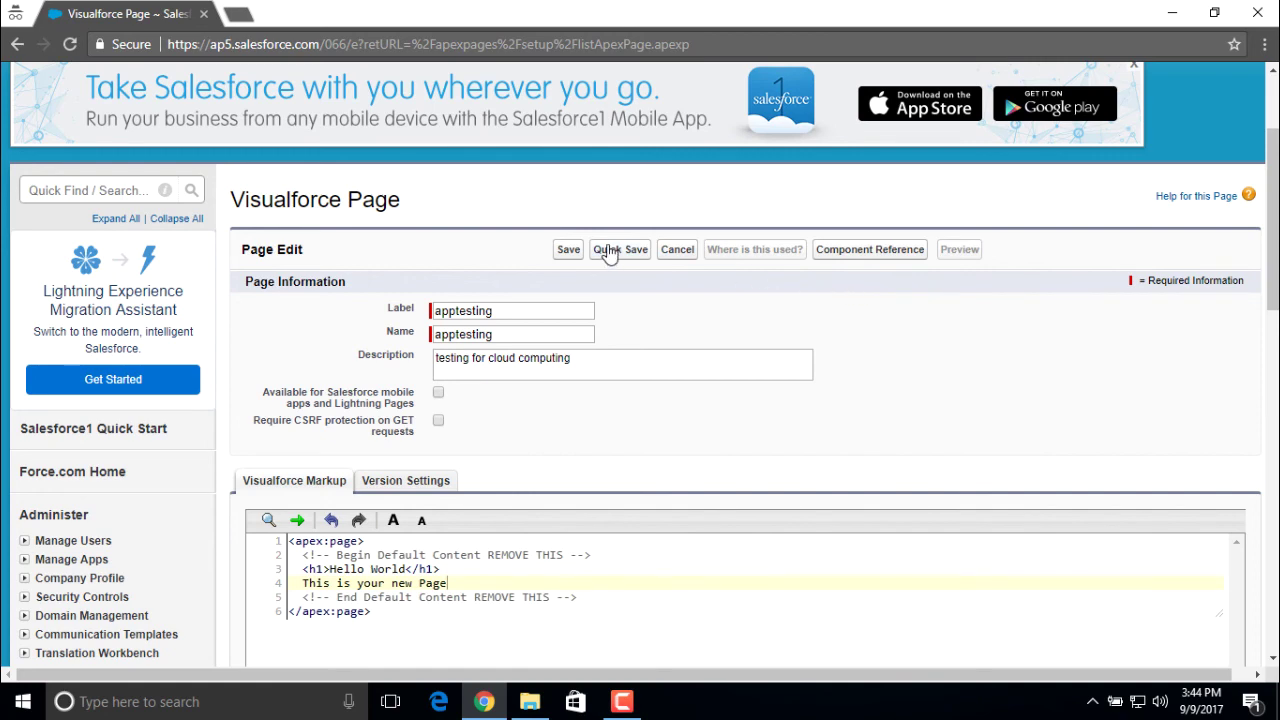
{"action": "left_click", "coordinate": [572, 253]}
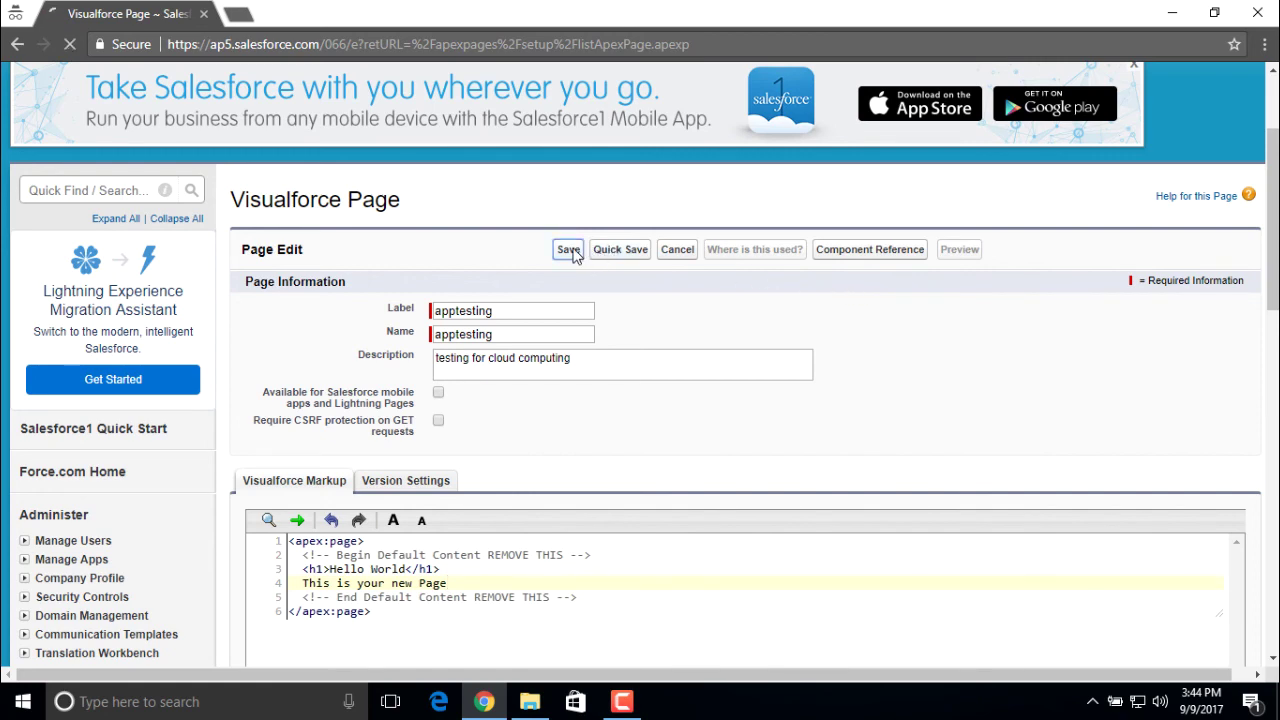
{"action": "scroll", "coordinate": [585, 320], "scroll_direction": "down", "scroll_amount": 1}
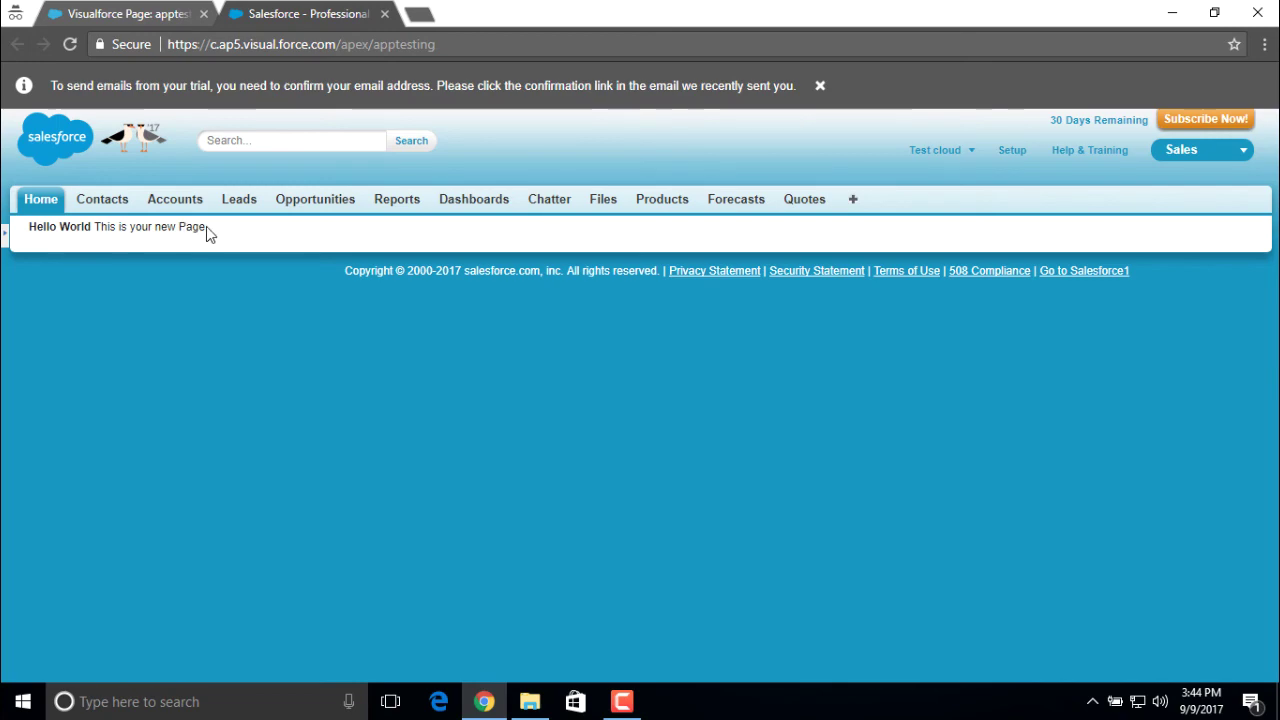
Switch between the rendered page tab and the apptesting detail tab, ending on the details
{"action": "left_click", "coordinate": [152, 8]}
{"action": "scroll", "coordinate": [405, 505], "scroll_direction": "down", "scroll_amount": 2}
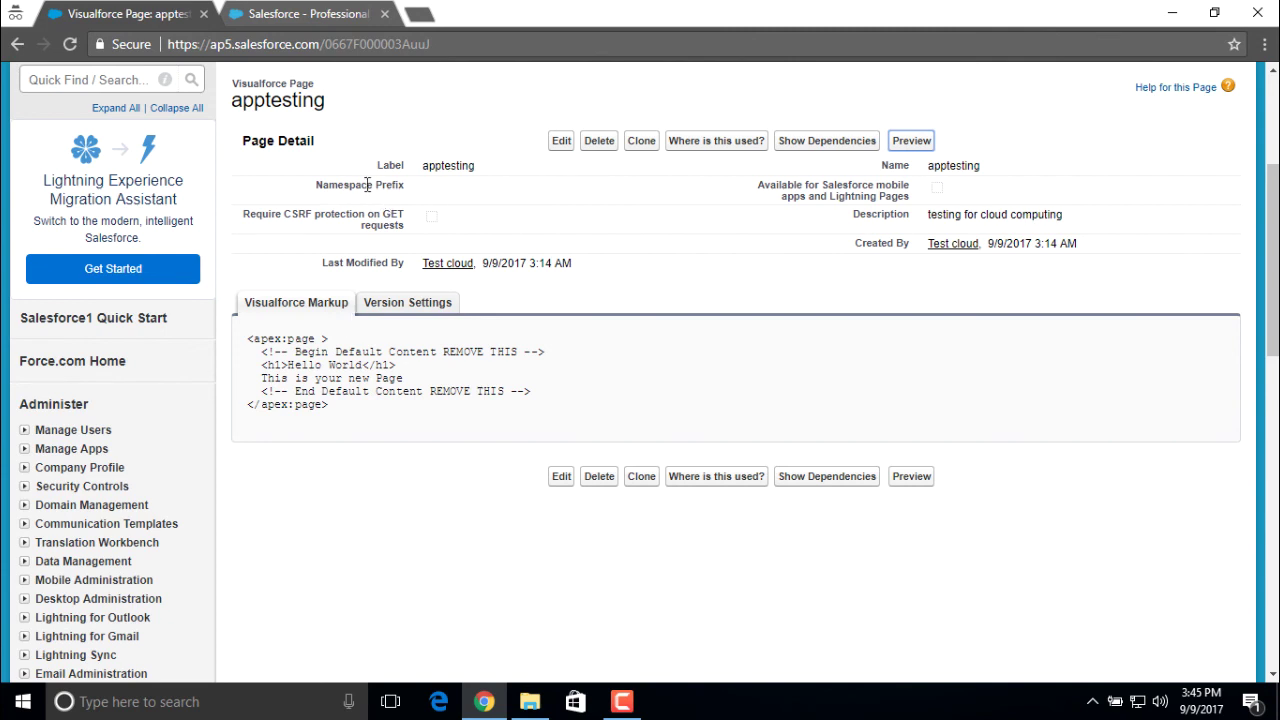
{"action": "left_click", "coordinate": [297, 9]}
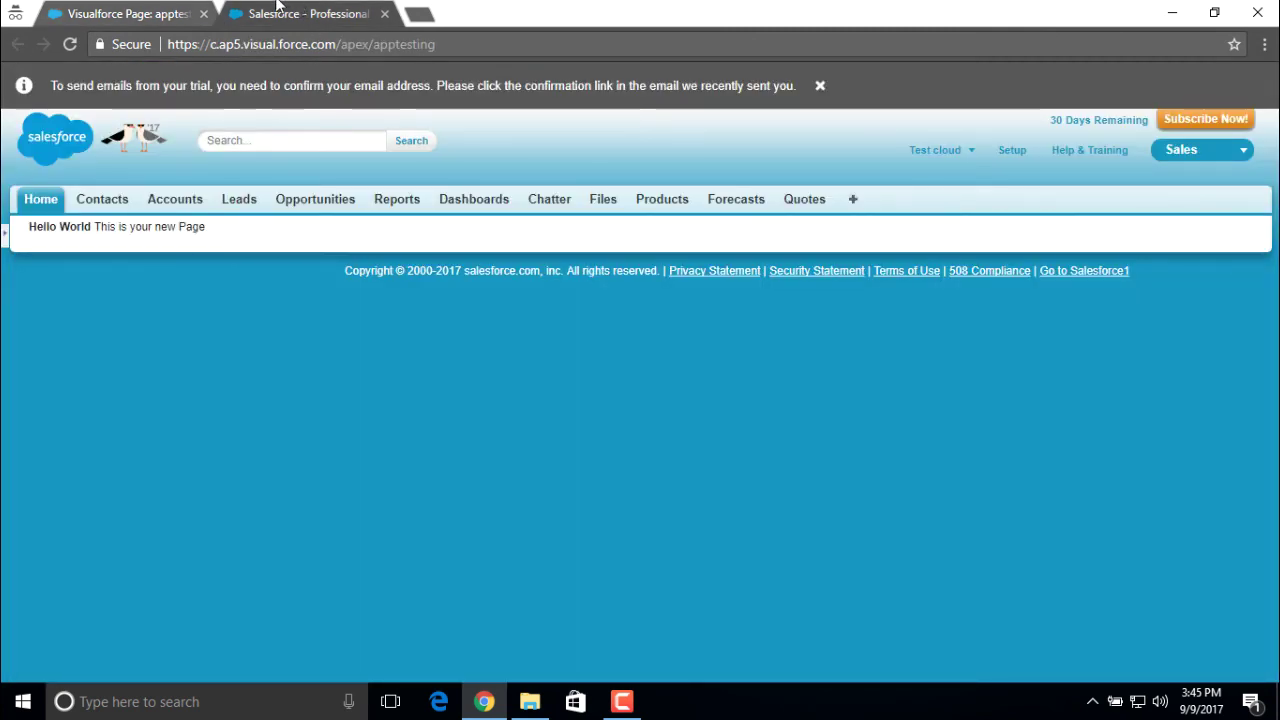
{"action": "left_click", "coordinate": [168, 8]}
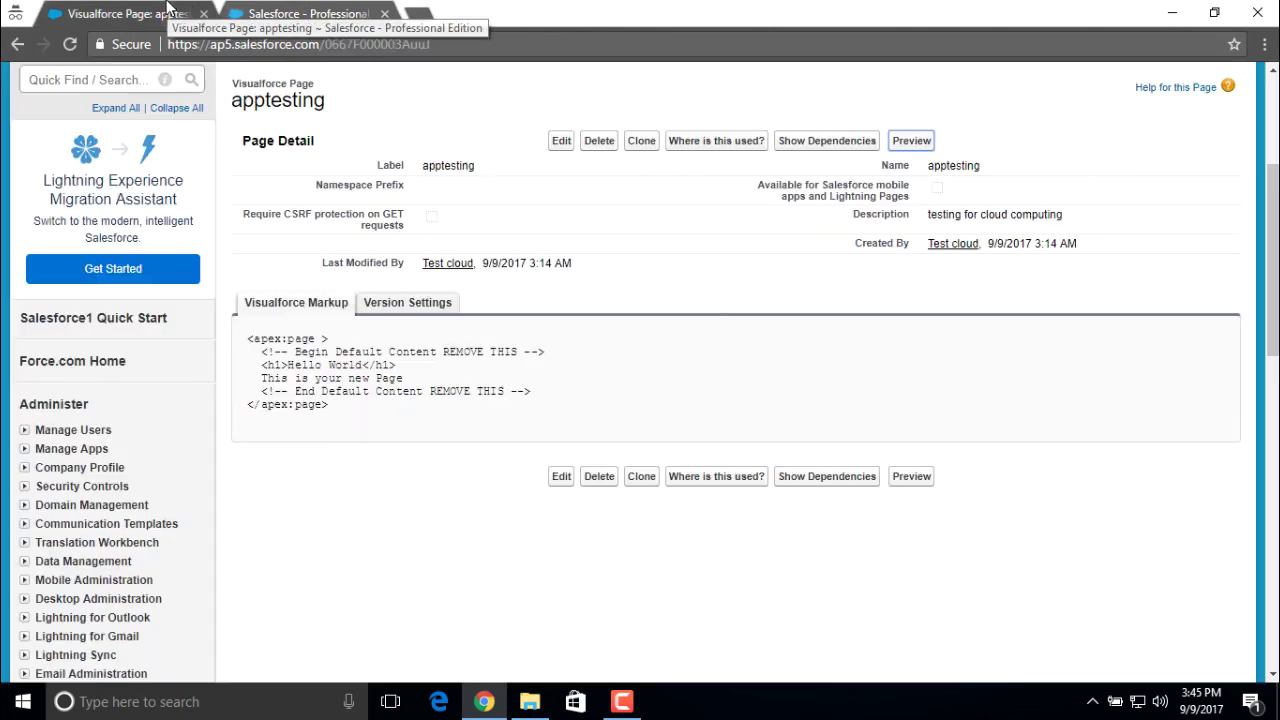